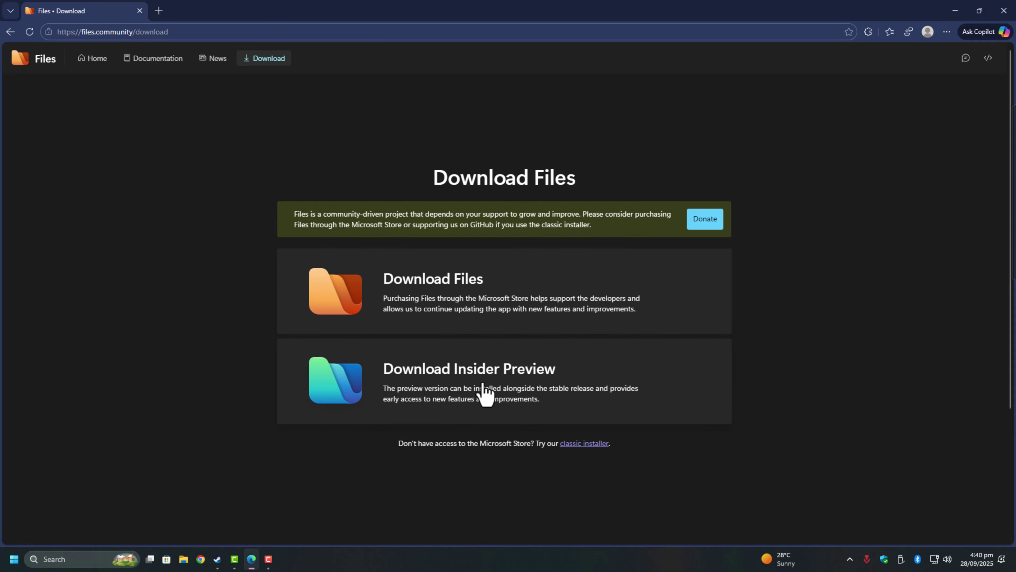
- Open the Files App listing in Microsoft Store from the download page, look through its description, and close it
left_click(507, 313)
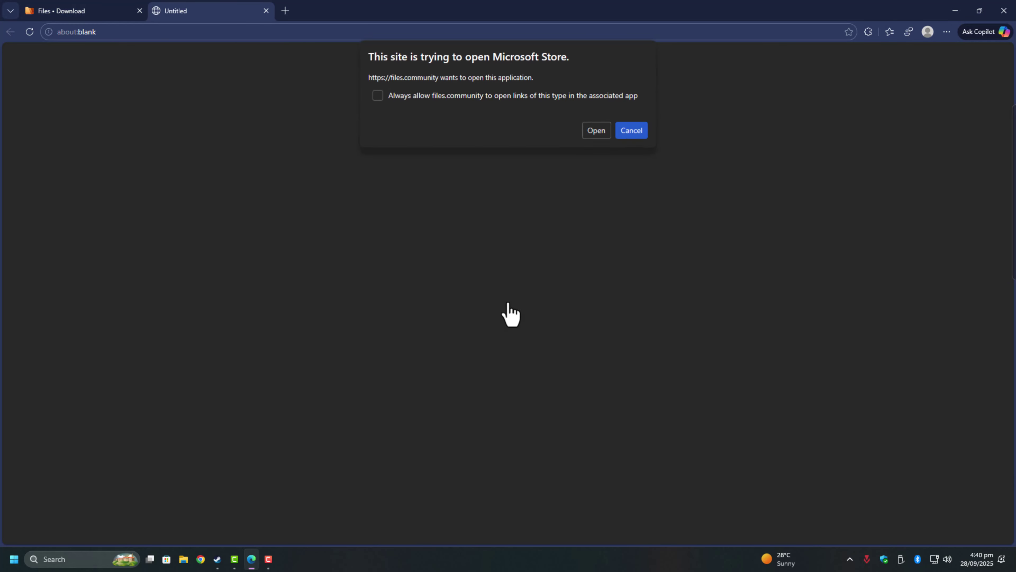
left_click(602, 131)
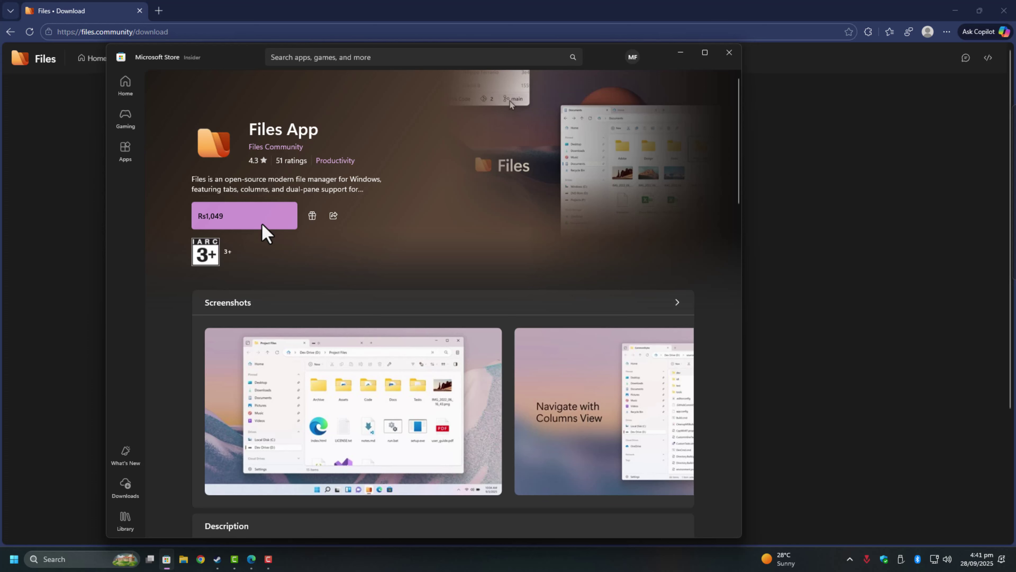
scroll(374, 352, "down", 5)
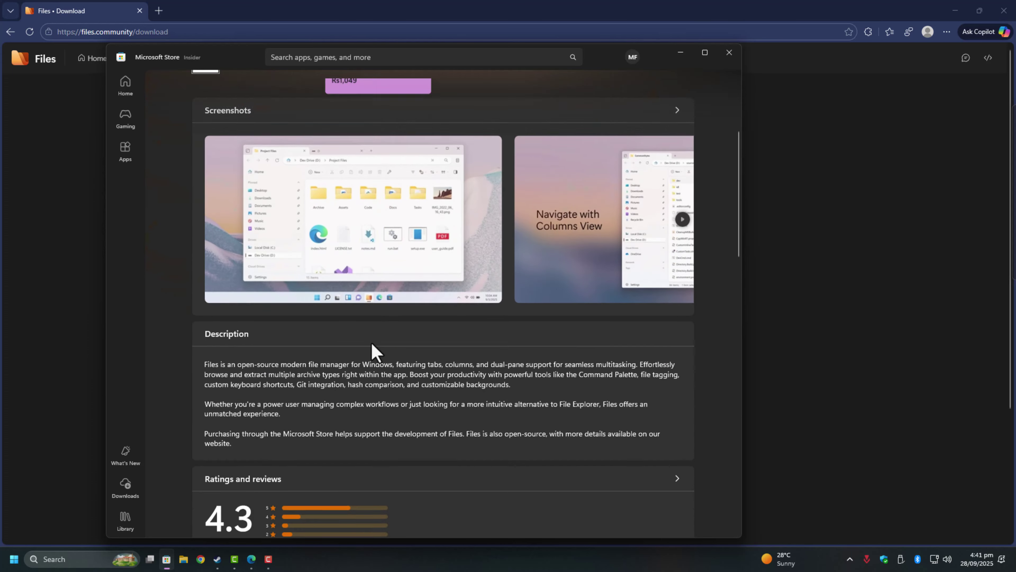
scroll(549, 227, "up", 5)
left_click(729, 52)
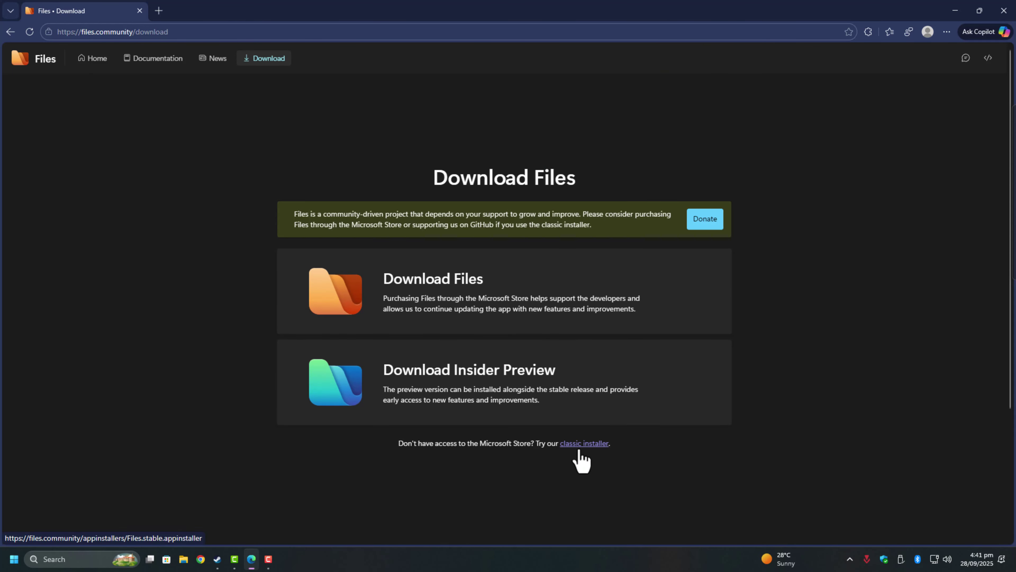
- Download the Files classic installer from the download page and try the site's documentation page
left_click(597, 449)
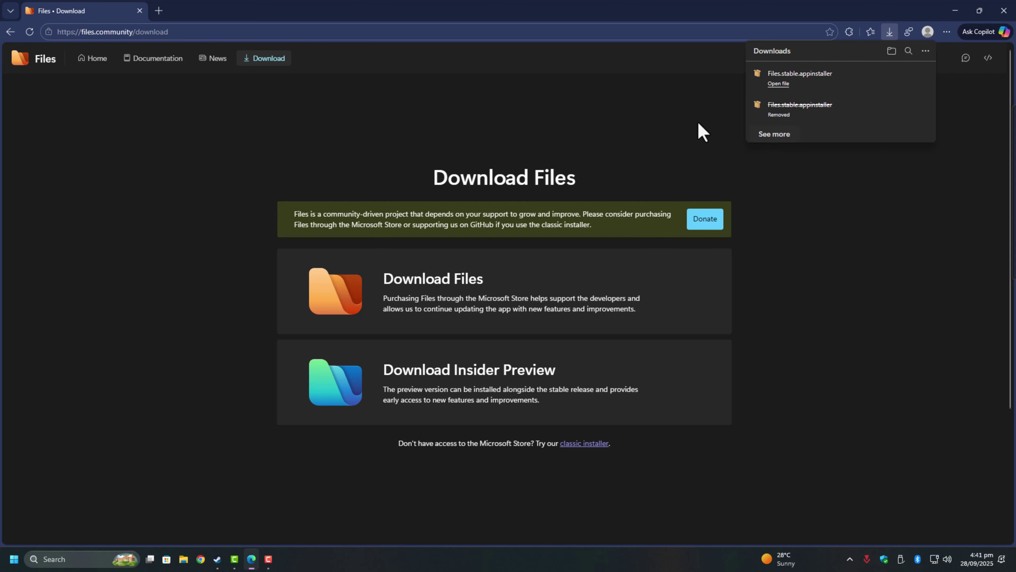
left_click(140, 64)
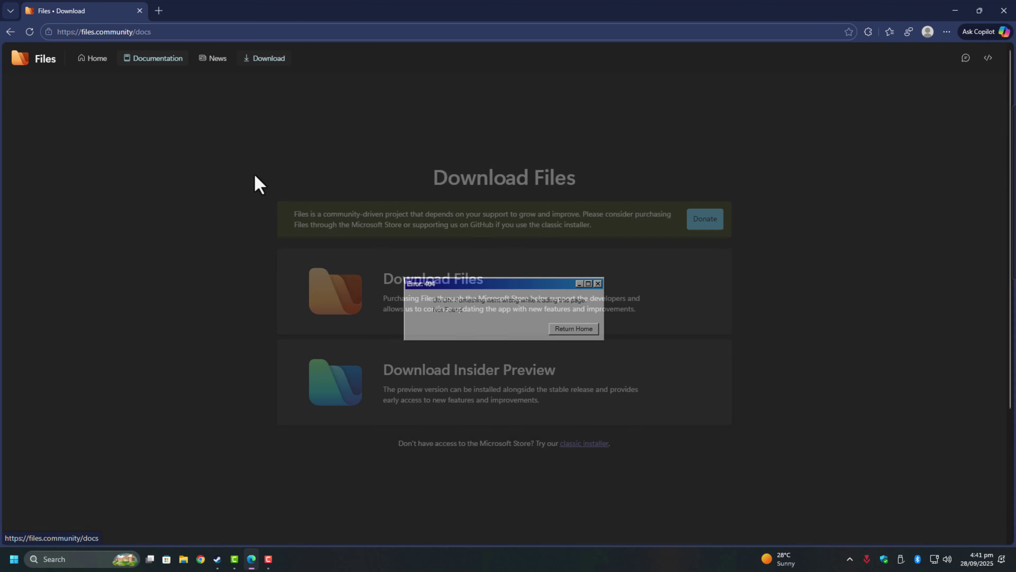
left_click(574, 329)
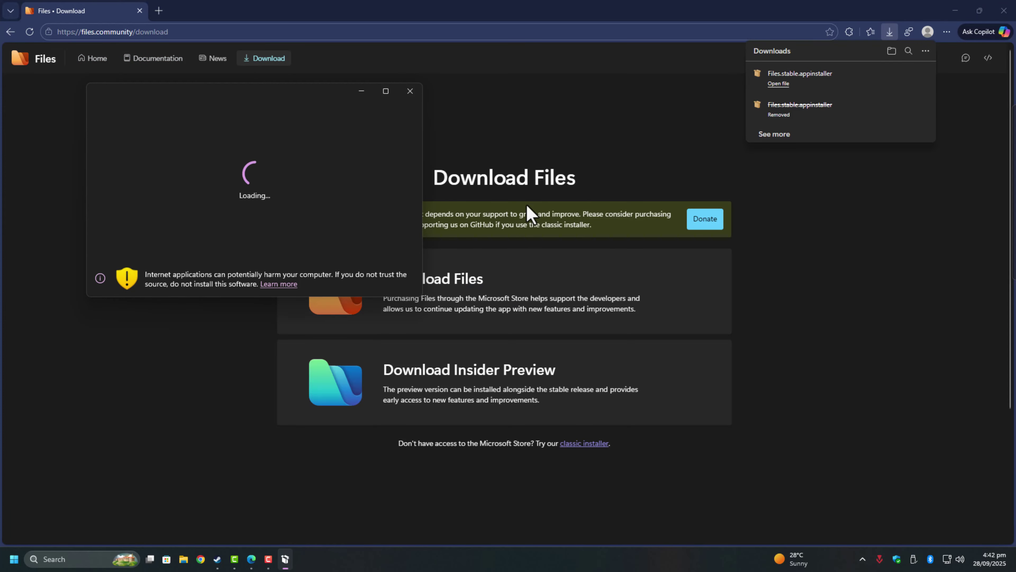
- Close the browser and install Files from the app installer window with Launch when ready enabled
left_click(1003, 11)
left_click_drag(267, 102, 508, 218)
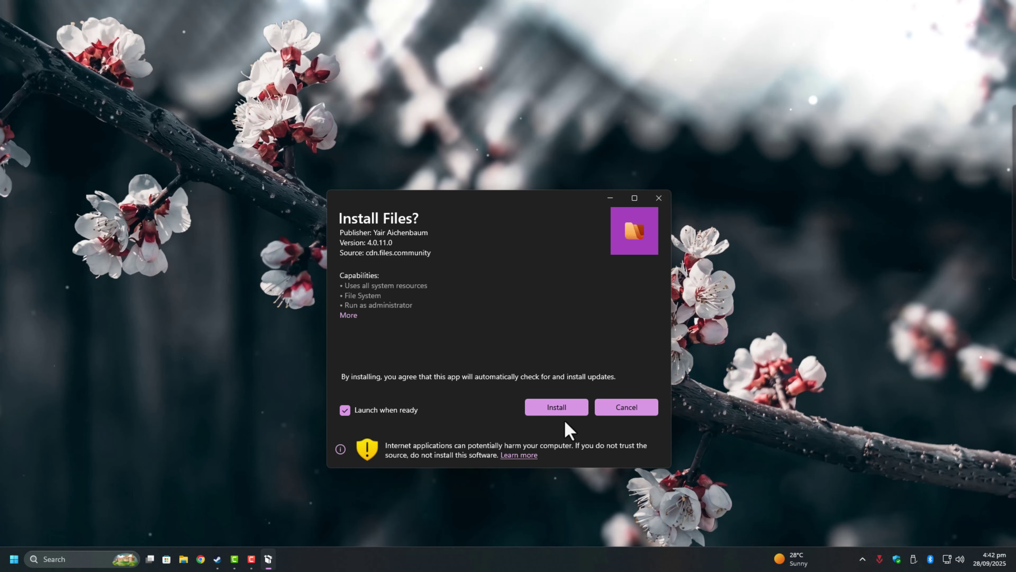
left_click(568, 409)
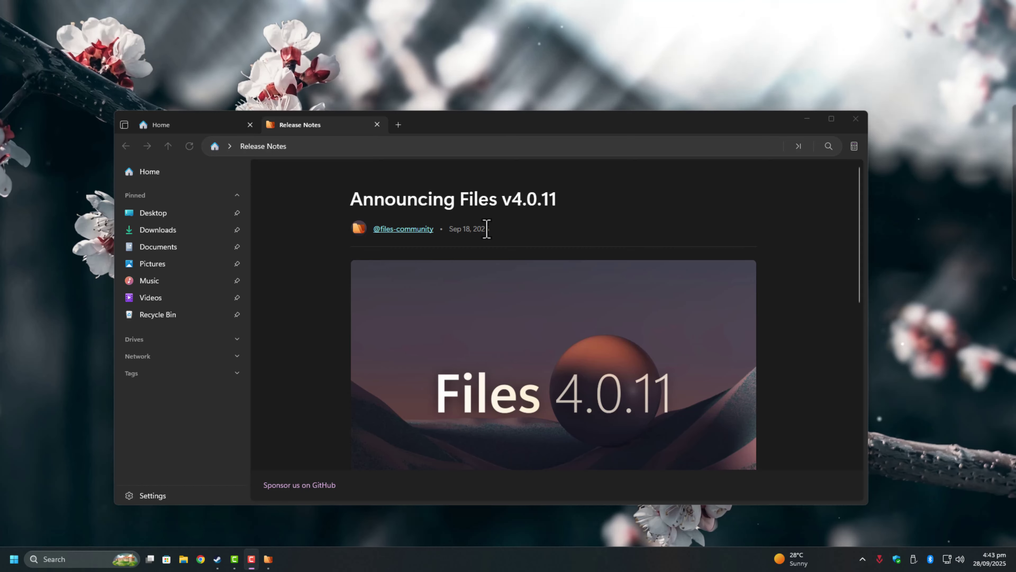
- Read through the Files v4.0.11 release notes and close their tab
scroll(515, 426, "down", 5)
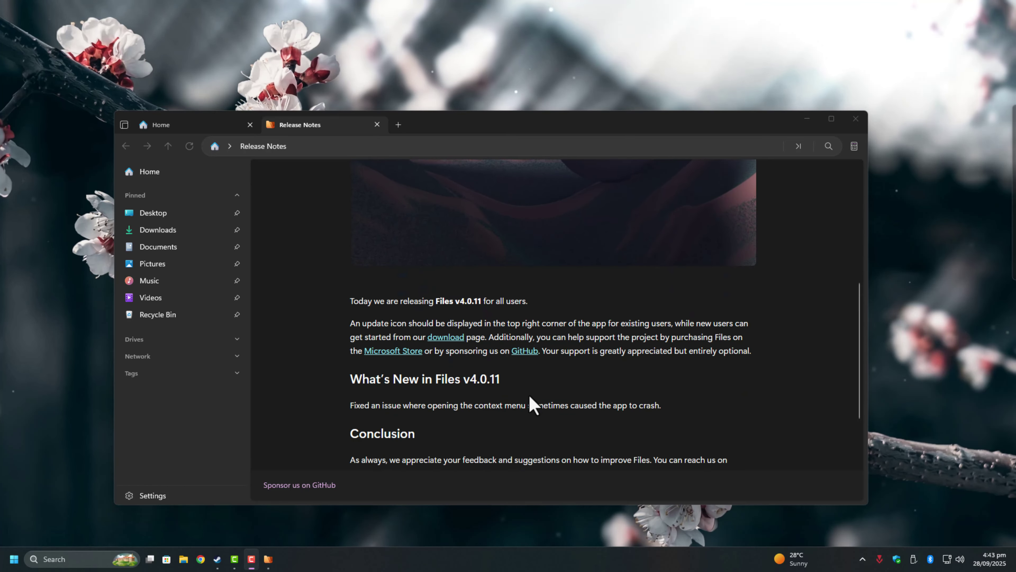
scroll(534, 405, "up", 5)
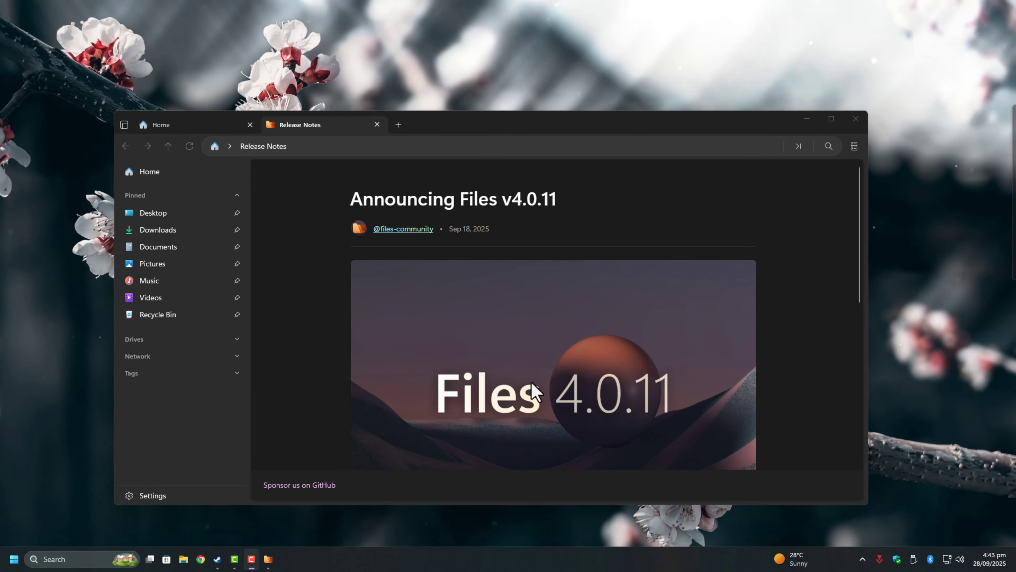
left_click(377, 125)
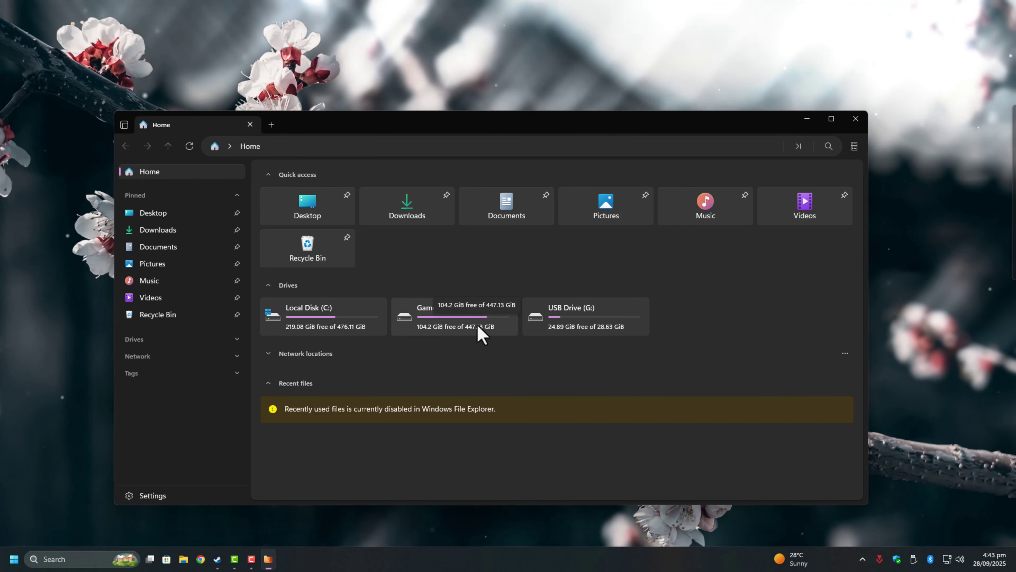
- Collapse and re-expand the Quick access section on the Home page, and collapse the Recent files section
left_click(276, 176)
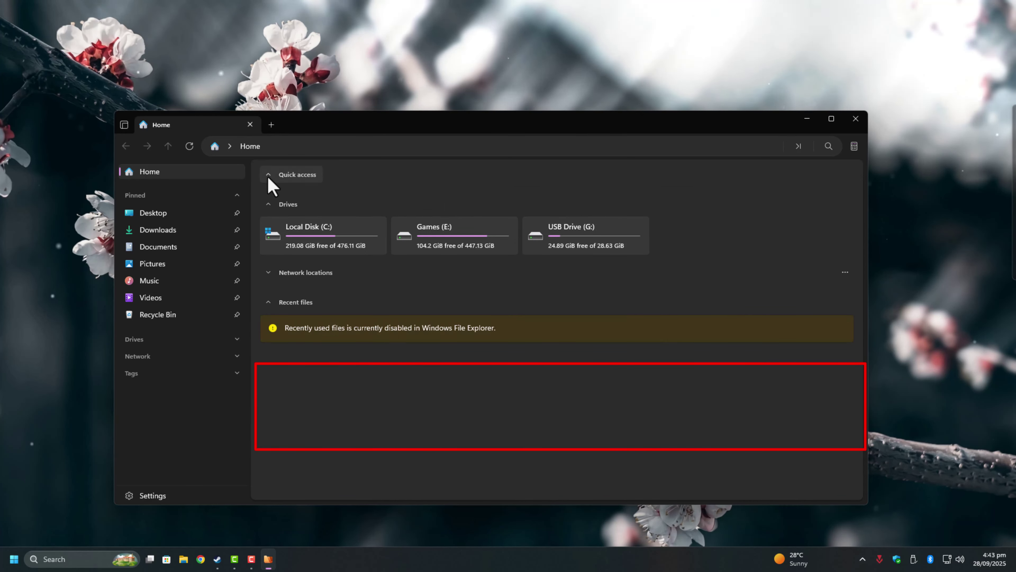
left_click(276, 176)
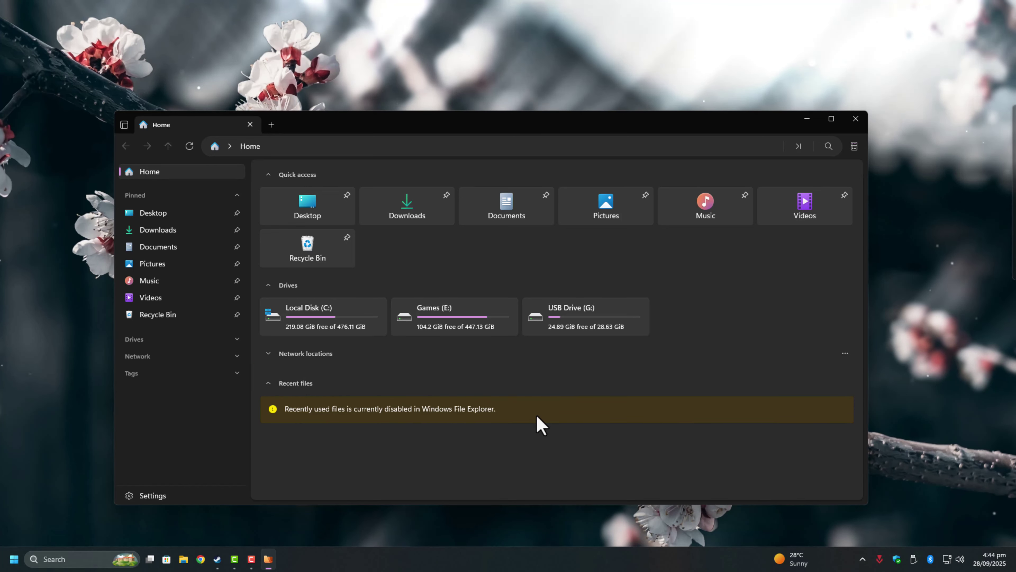
left_click(269, 383)
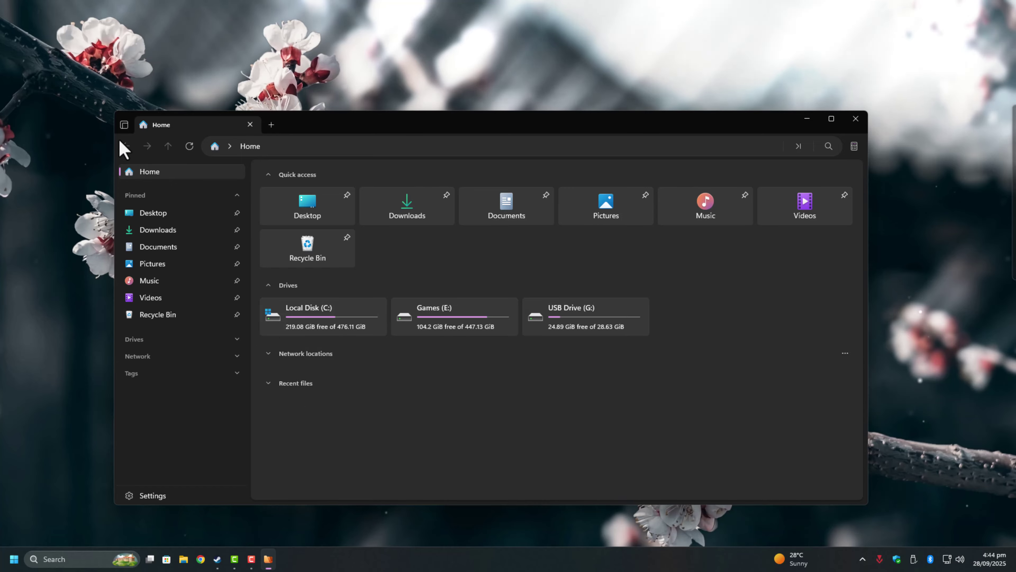
- Split the Downloads view horizontally into two panes
left_click(126, 146)
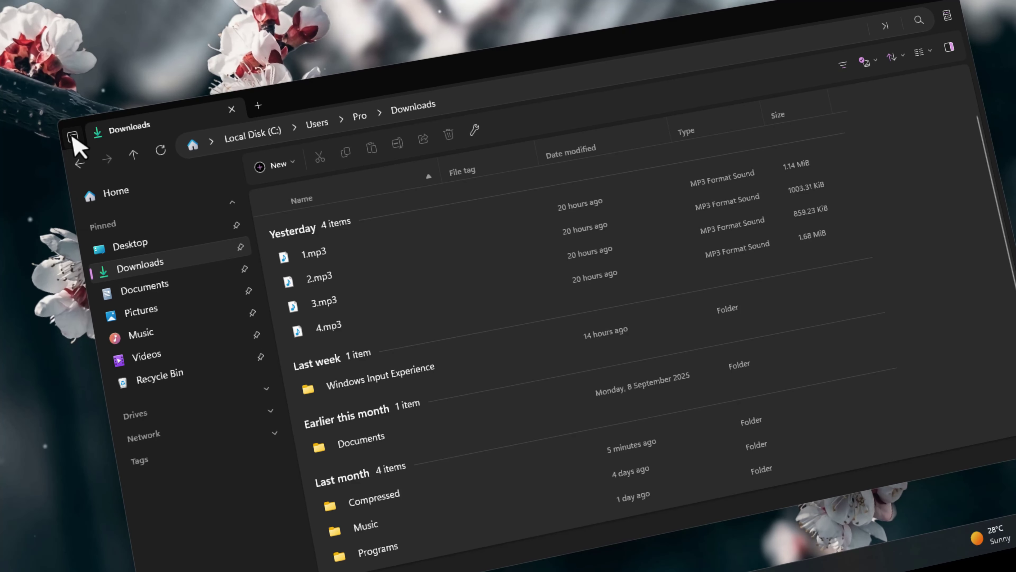
left_click(72, 137)
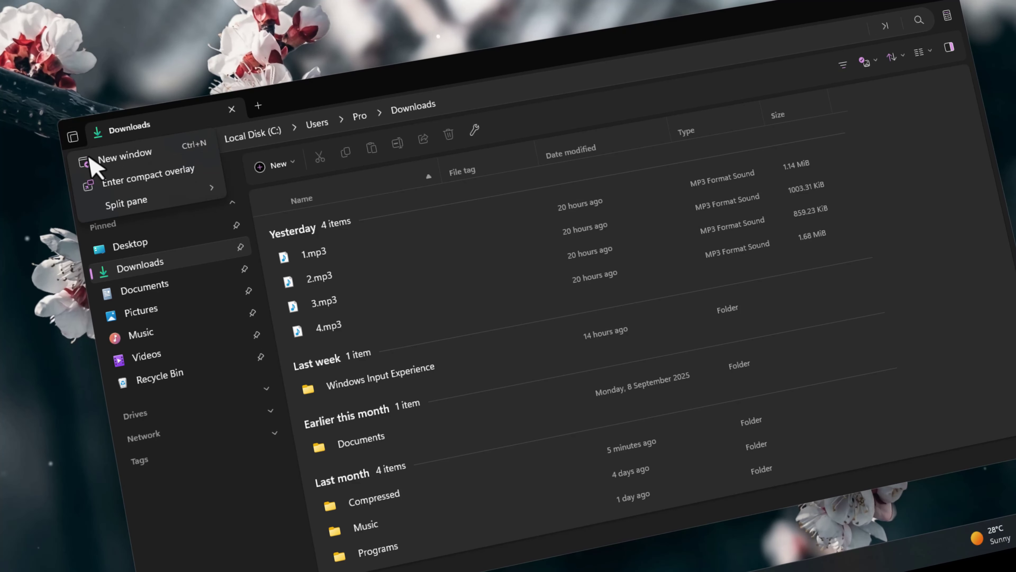
mouse_move(170, 200)
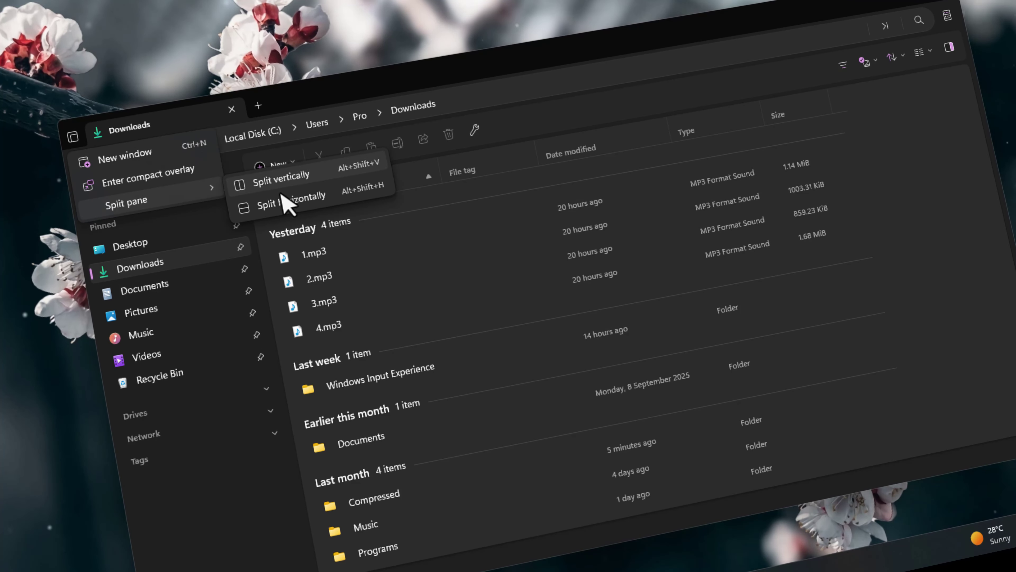
left_click(290, 203)
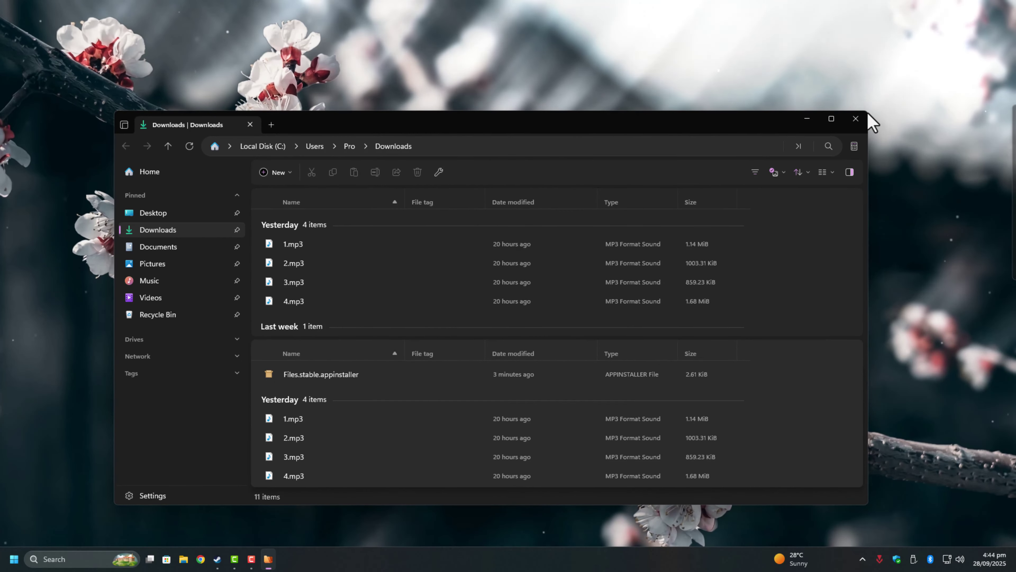
- Enlarge the Files window to fill most of the desktop and reposition it slightly
left_click_drag(866, 112, 981, 98)
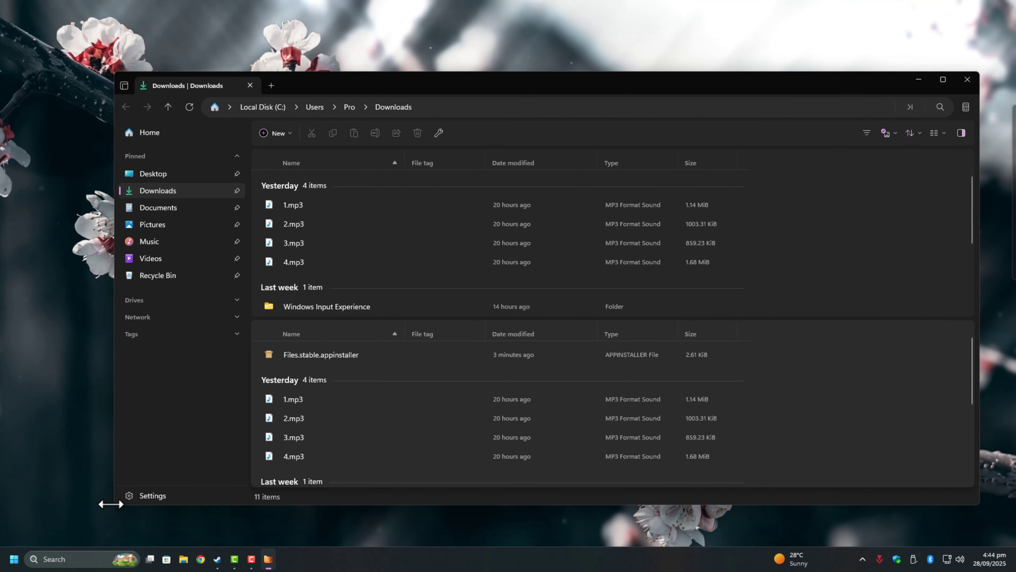
left_click_drag(112, 506, 27, 534)
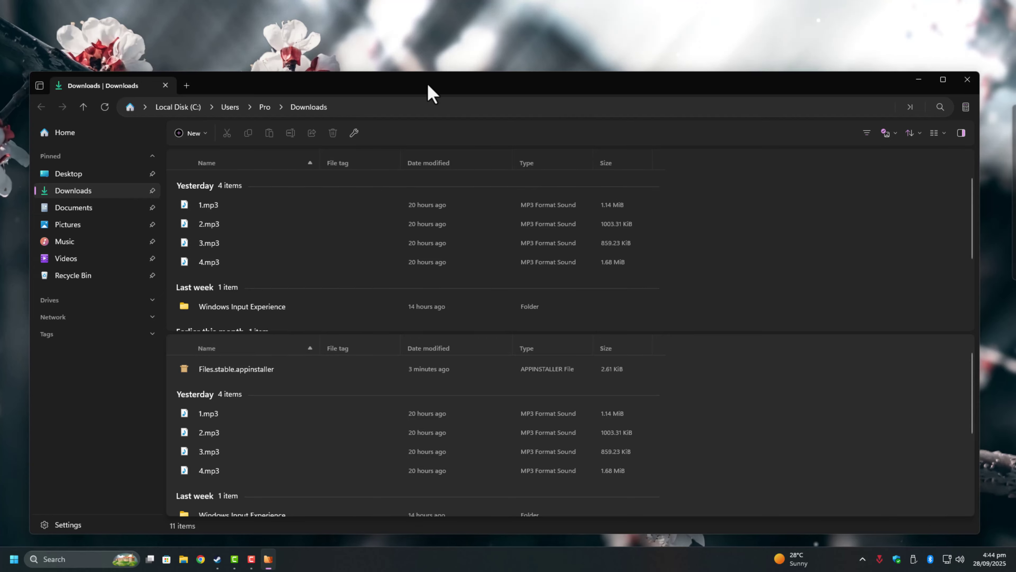
left_click_drag(427, 83, 431, 78)
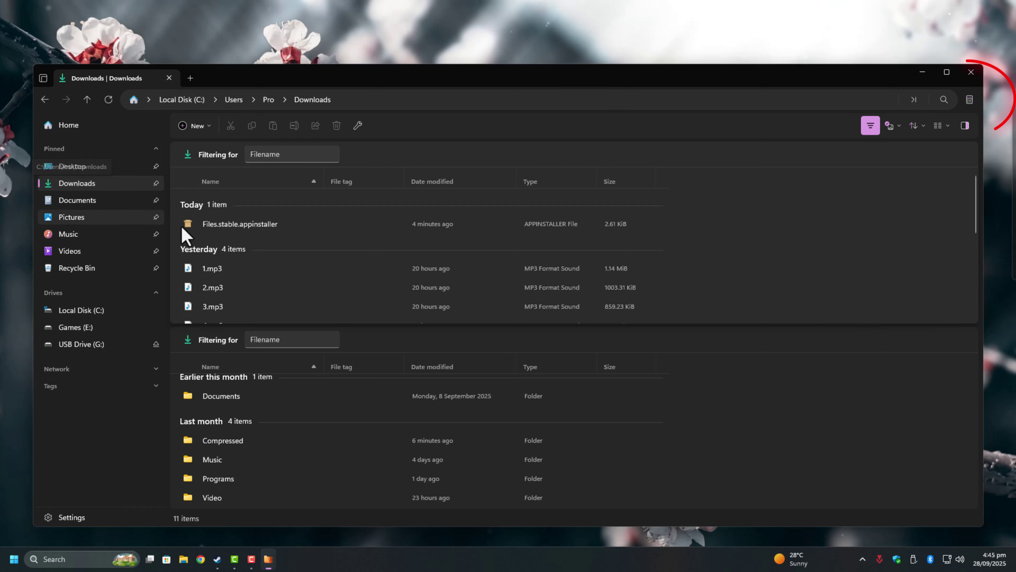
- Copy Files.stable.appinstaller from Downloads to the Games (E:) drive and clear the completed operation from the Status centre
right_click(237, 225)
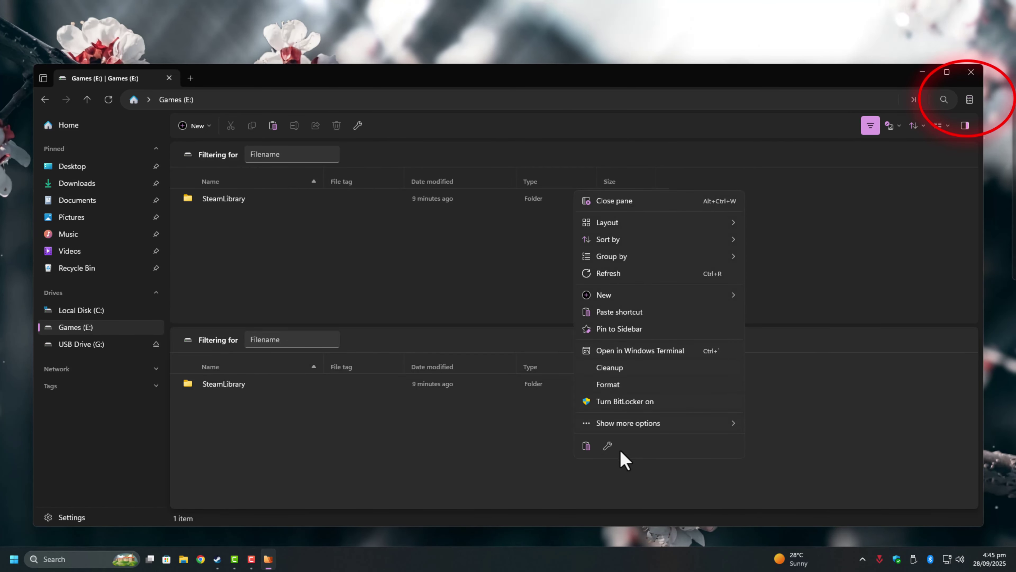
left_click(586, 445)
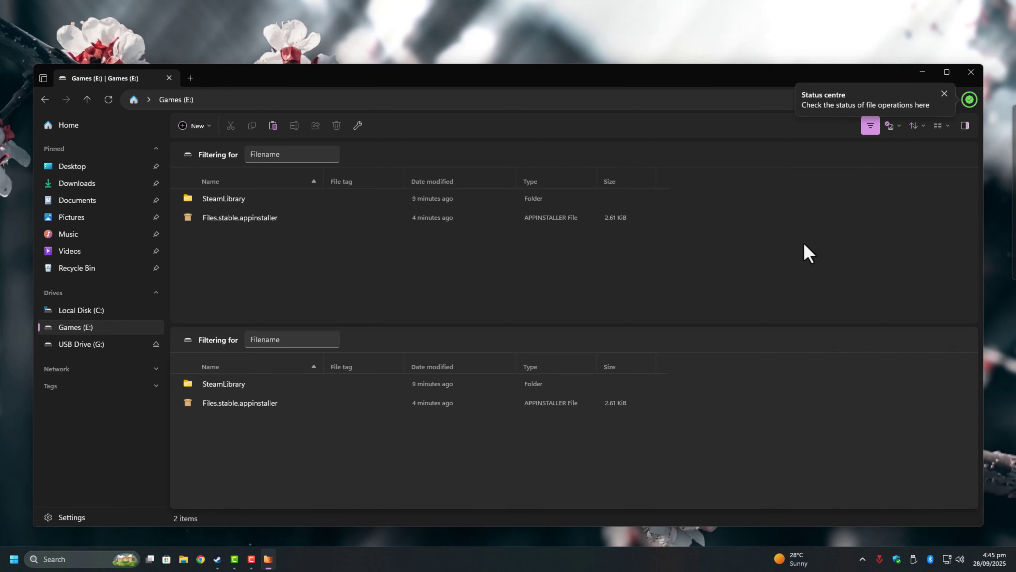
left_click(969, 99)
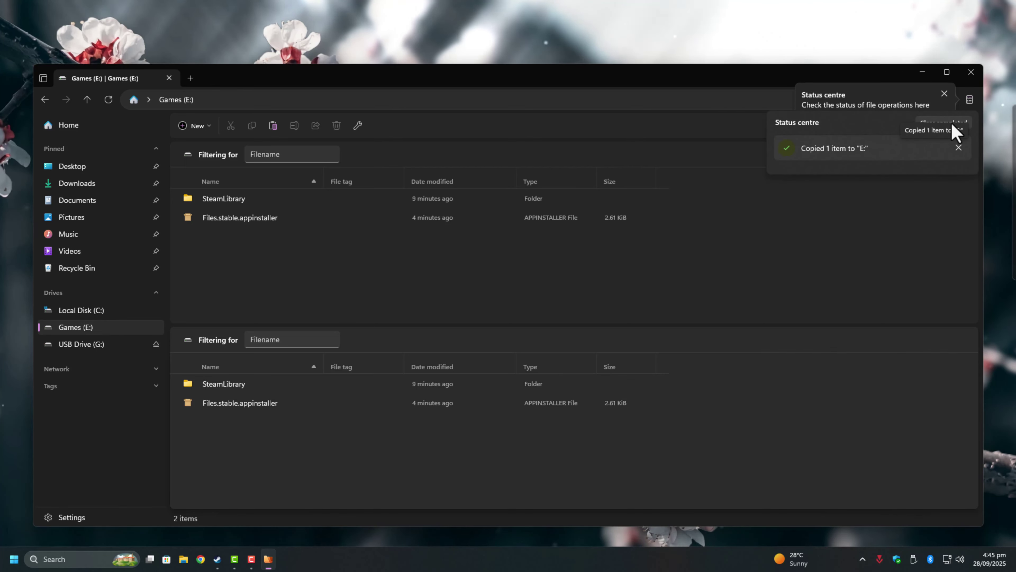
left_click(938, 123)
- Permanently delete Files.stable.appinstaller from the Games (E:) drive and clear the completed operation from the Status centre
right_click(244, 410)
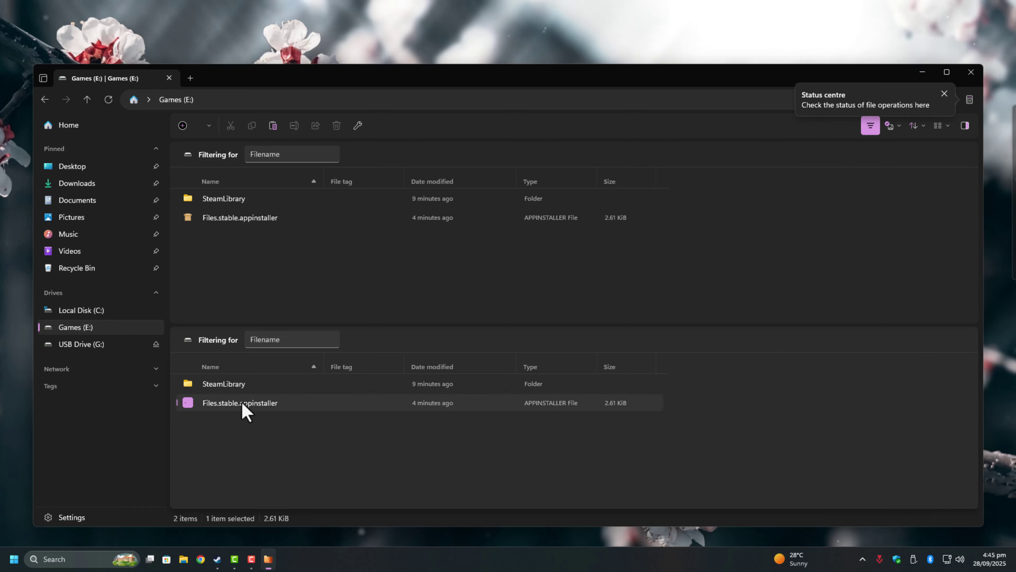
left_click(361, 401)
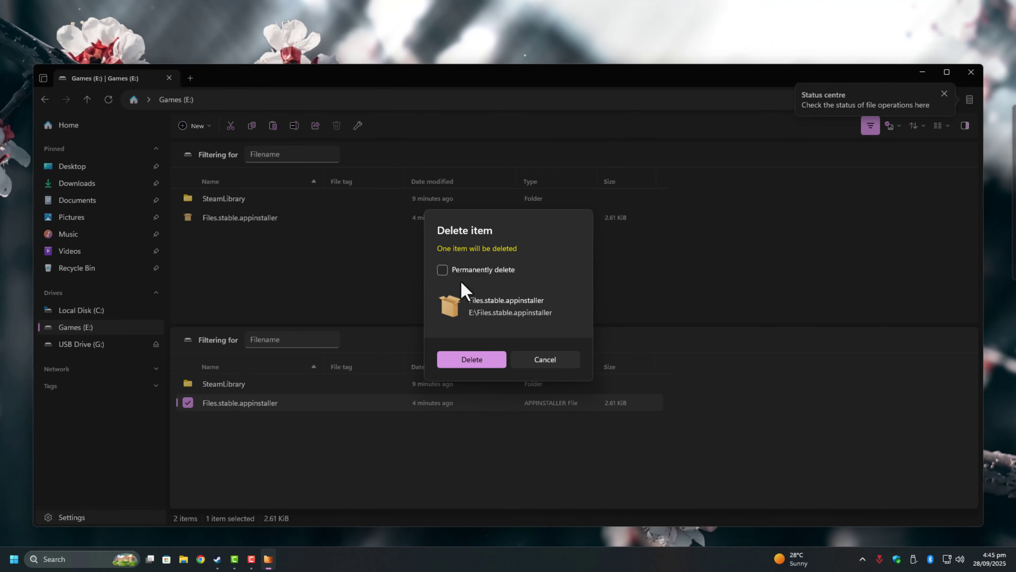
left_click(454, 270)
left_click(488, 359)
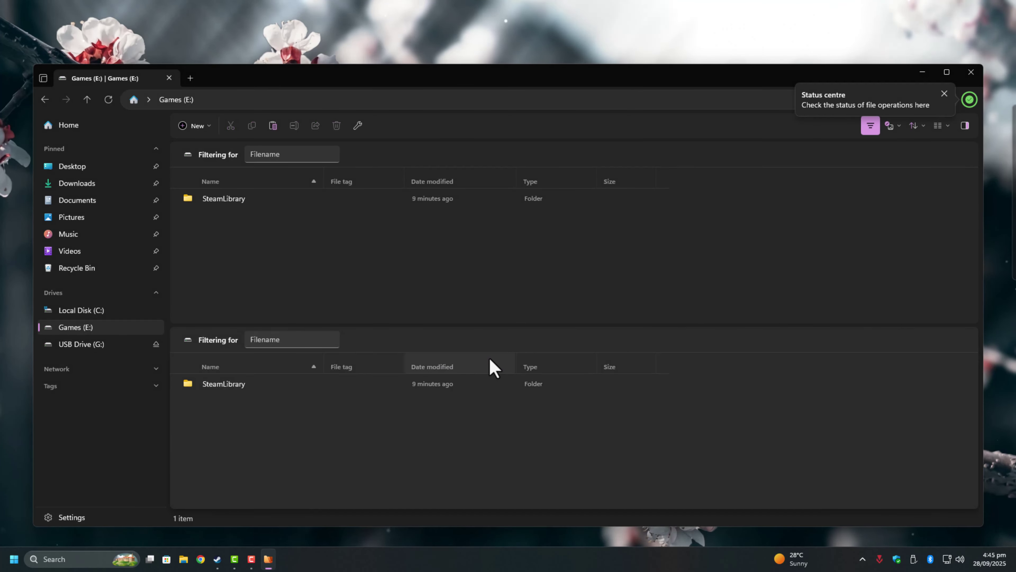
left_click(969, 100)
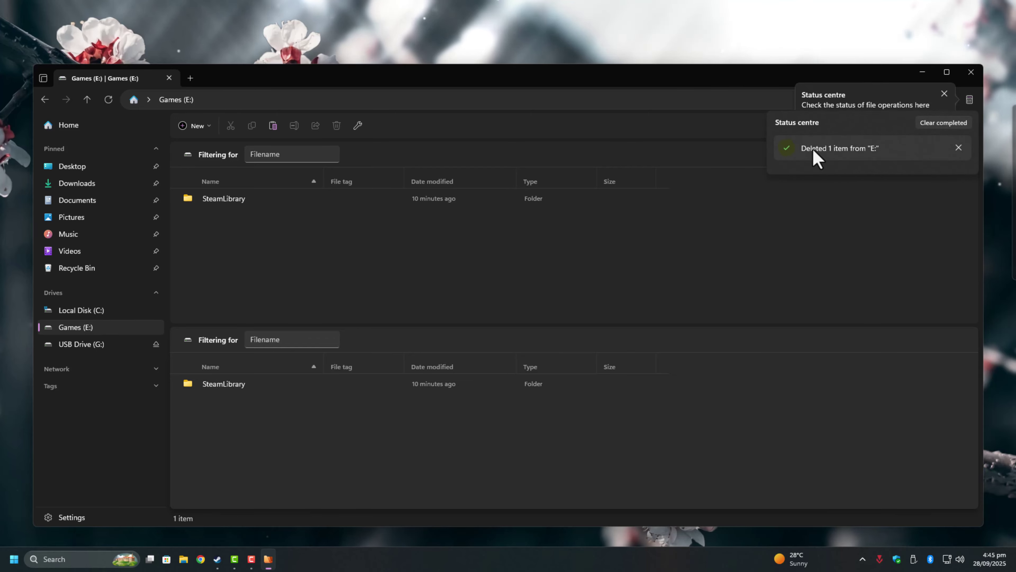
left_click(936, 123)
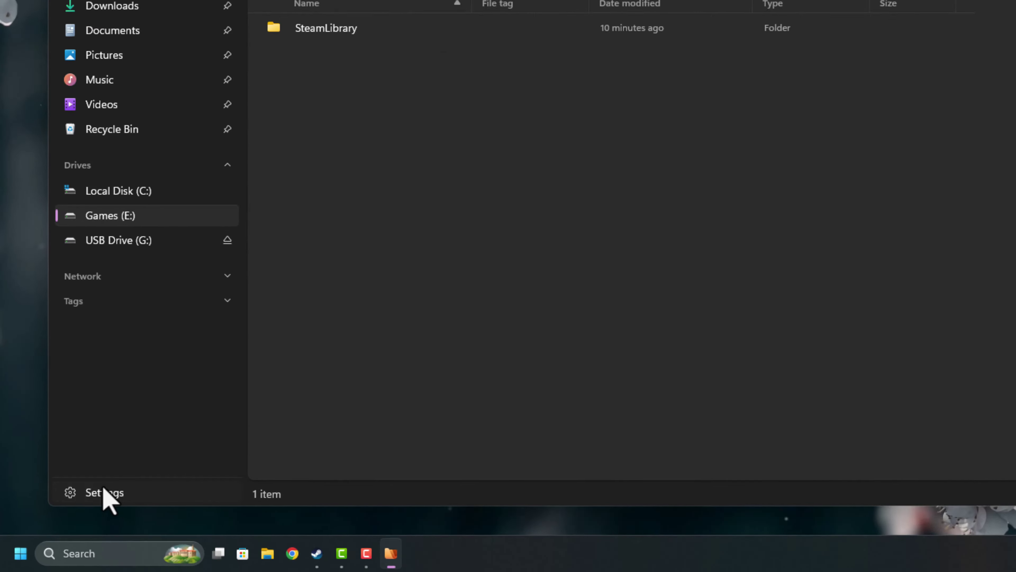
- In the appearance settings, set the background colour to Grey and the backdrop to Acrylic
left_click(104, 492)
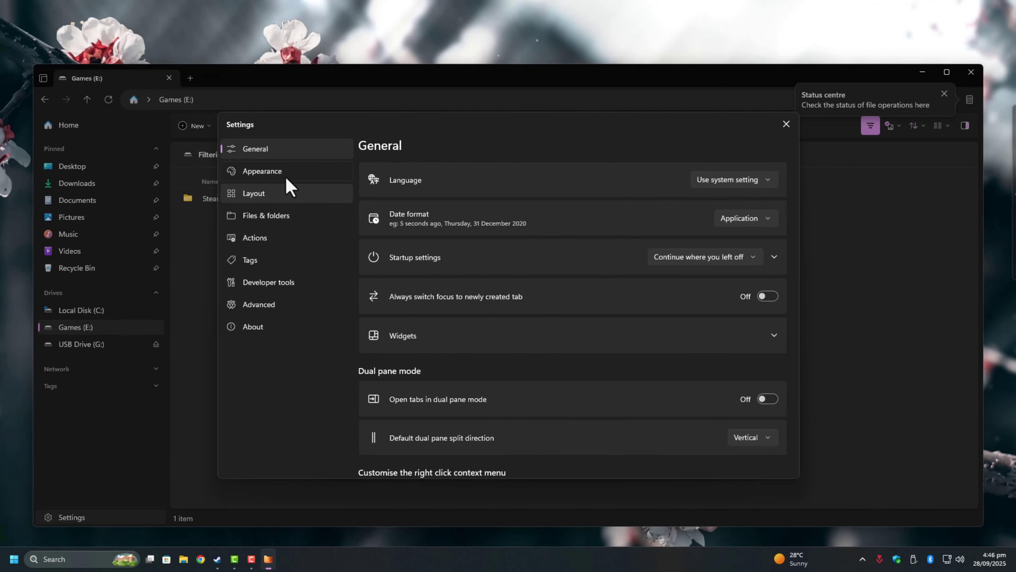
left_click(285, 175)
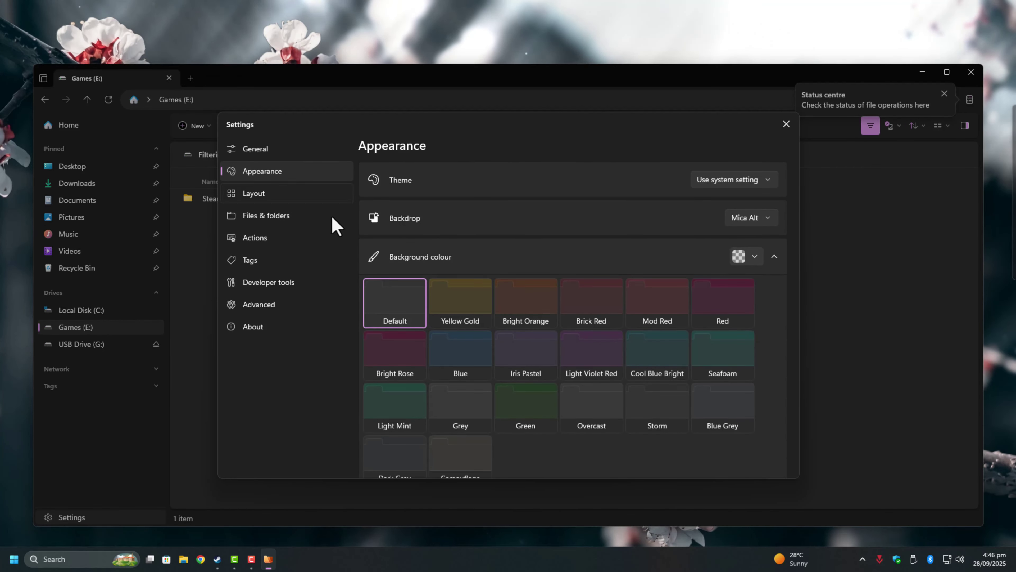
left_click(461, 314)
left_click(512, 320)
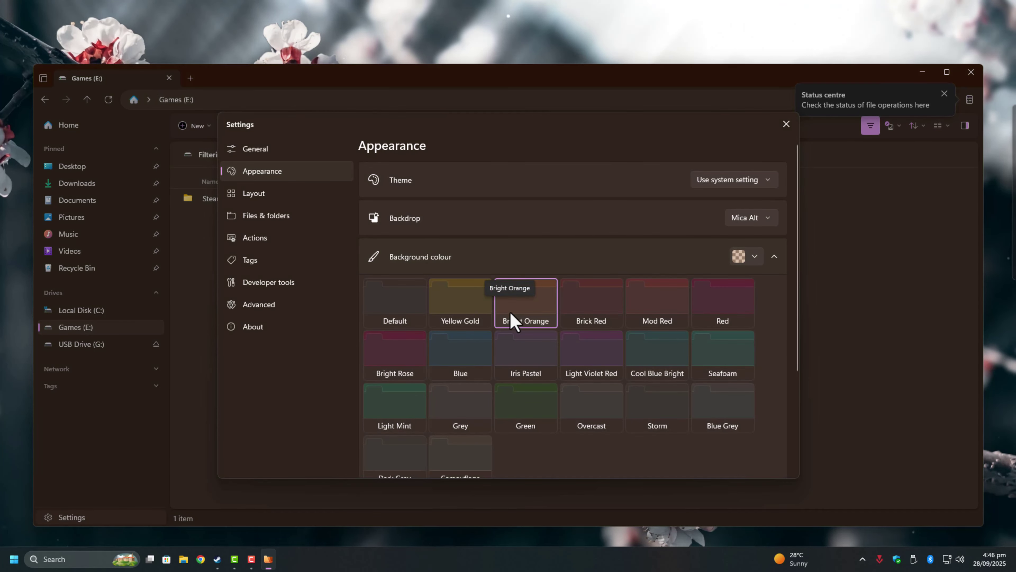
left_click(765, 221)
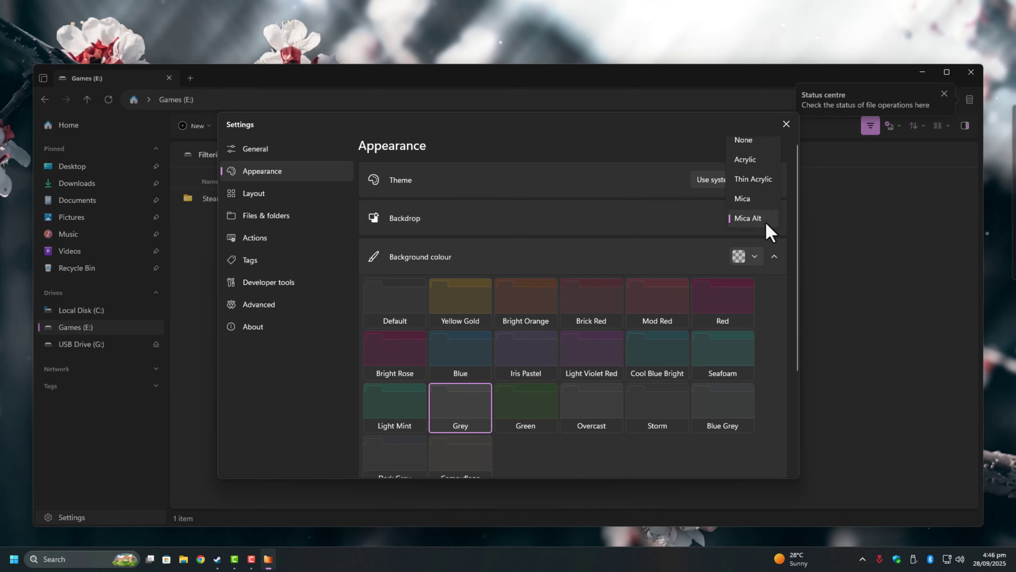
left_click(752, 160)
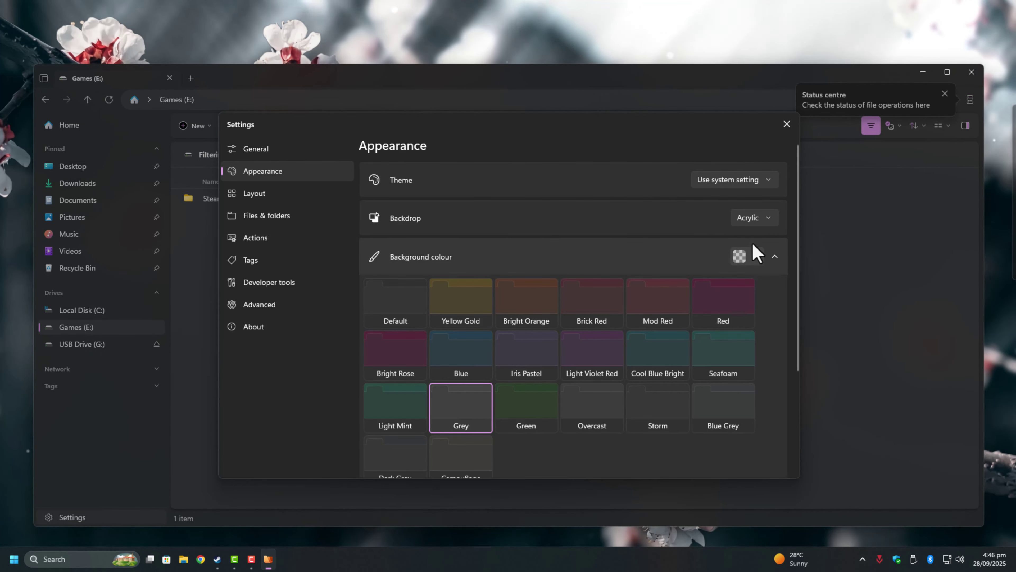
- In the appearance settings, set the background colour to Blue Grey and the background image to sunweb.jpg from the Pictures\MF folder
left_click(761, 239)
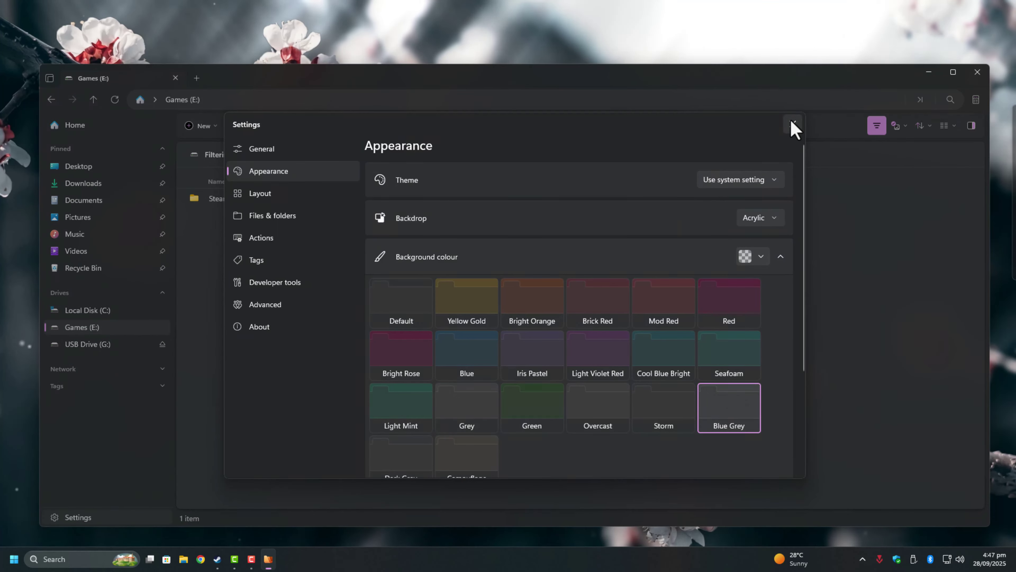
left_click(786, 123)
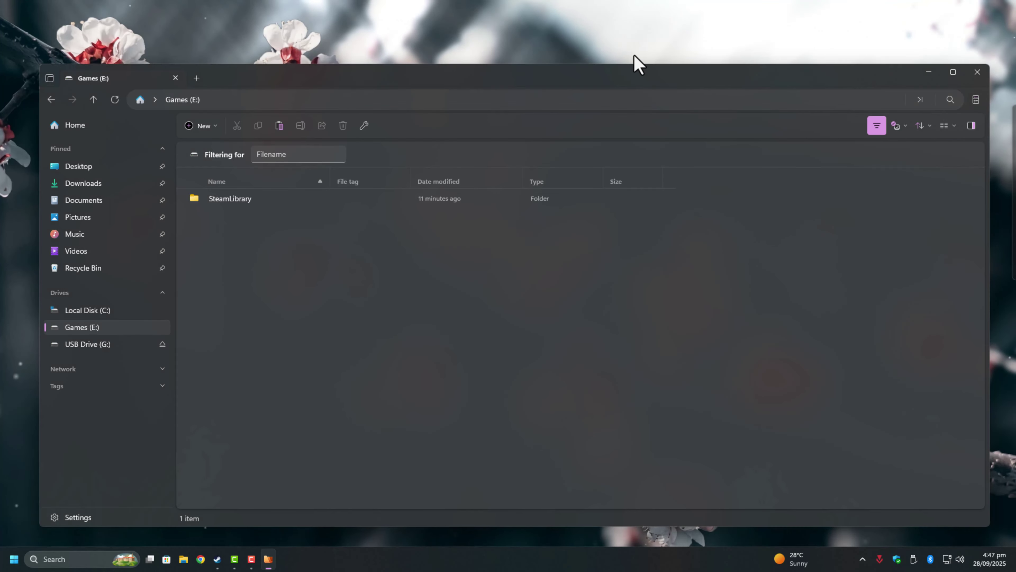
key("ctrl+comma")
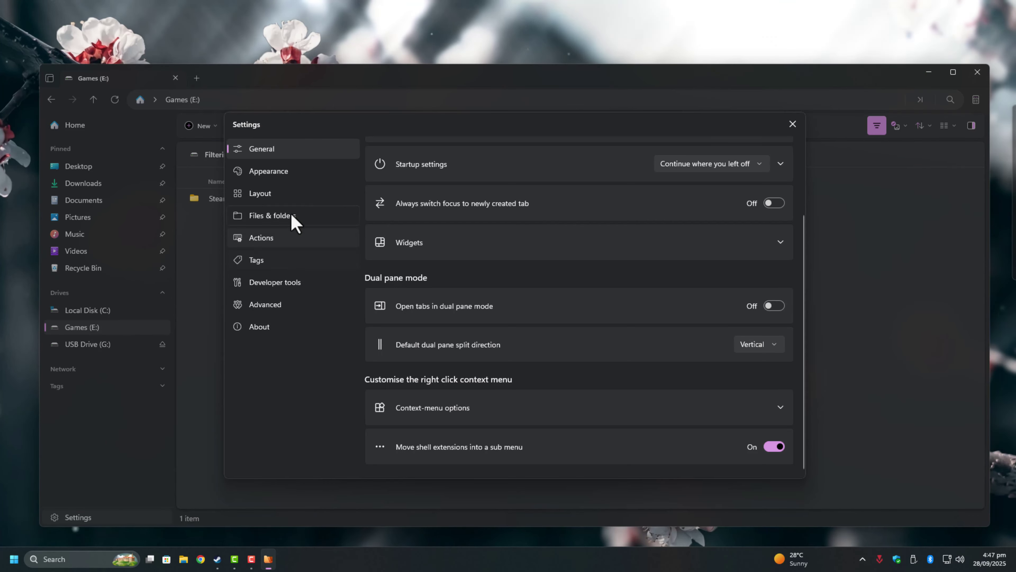
left_click(287, 172)
scroll(520, 384, "down", 3)
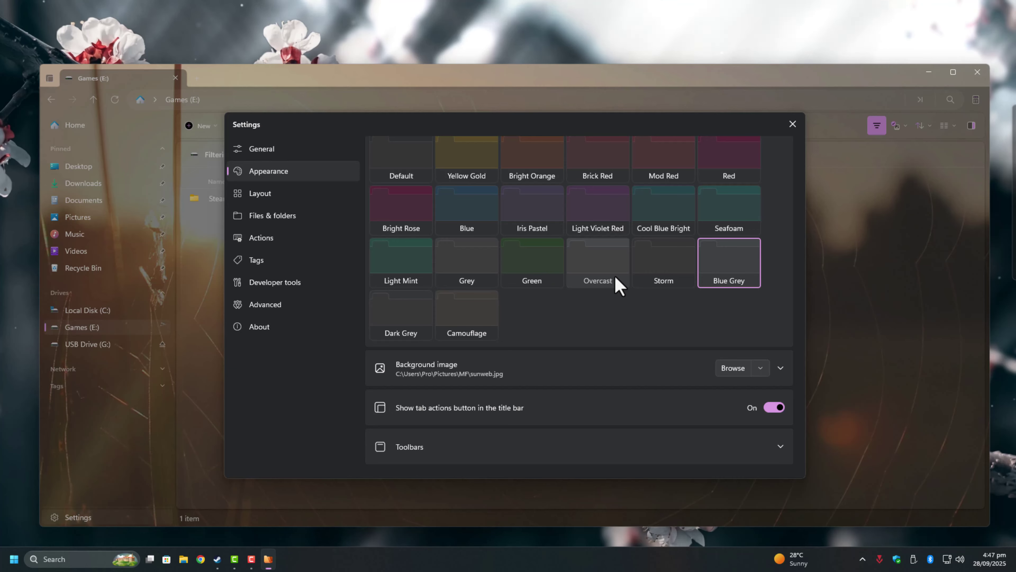
scroll(615, 276, "up", 3)
scroll(616, 280, "down", 3)
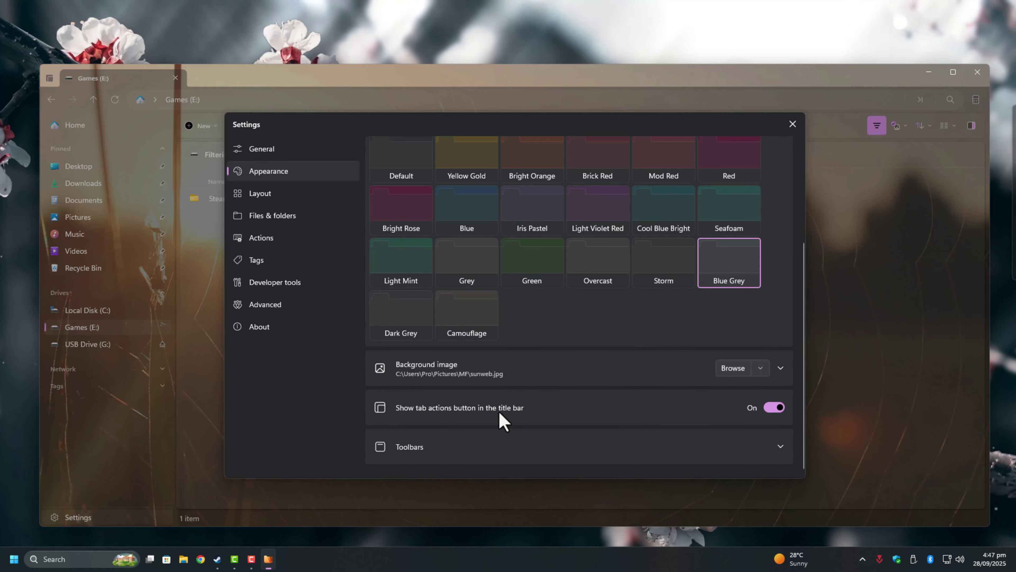
- Replace the background image with a city street picture, close the settings and check the look on the USB (G:) and Games (E:) drives
left_click(720, 368)
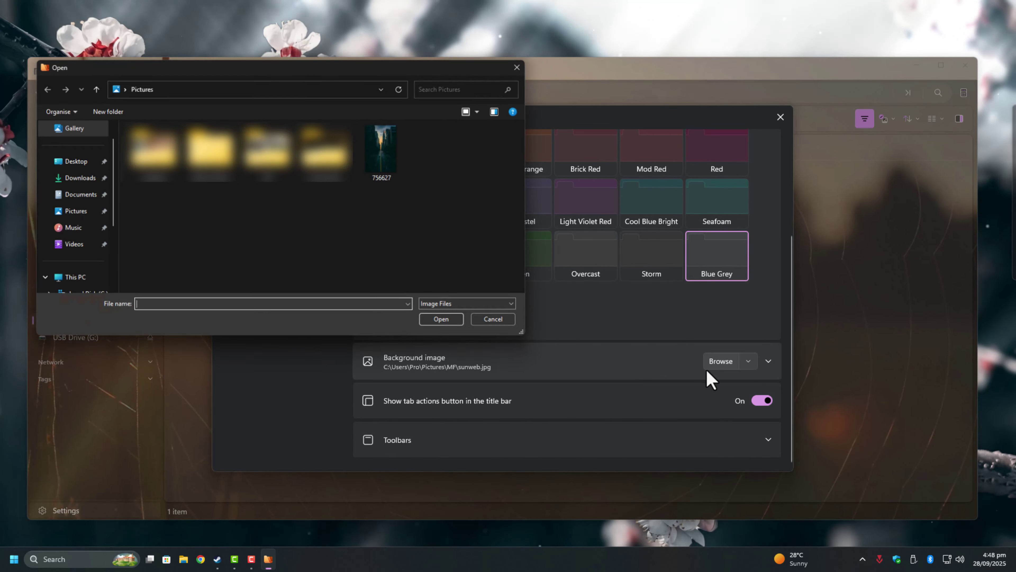
left_click(447, 325)
left_click(780, 117)
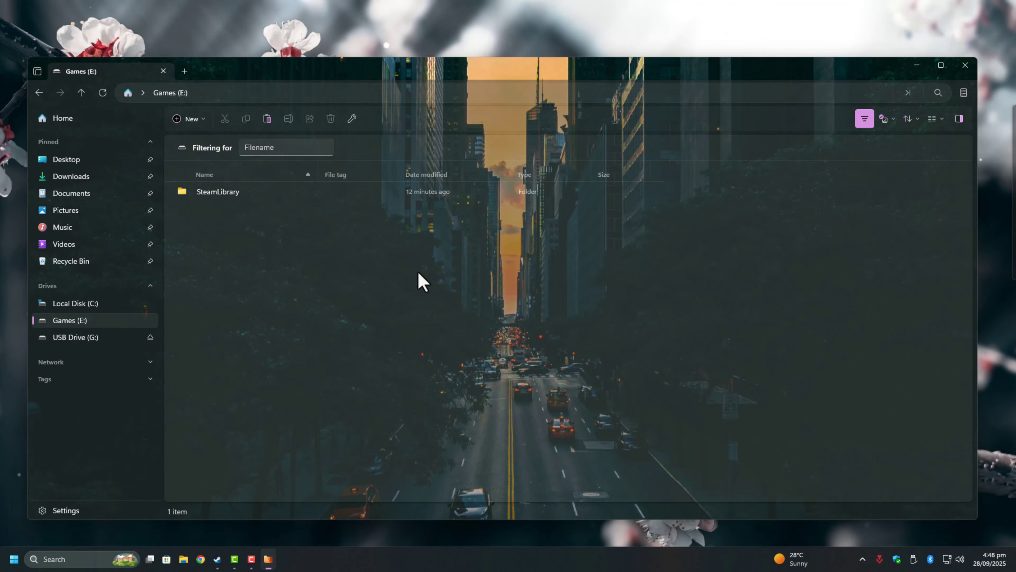
left_click(93, 339)
left_click(89, 322)
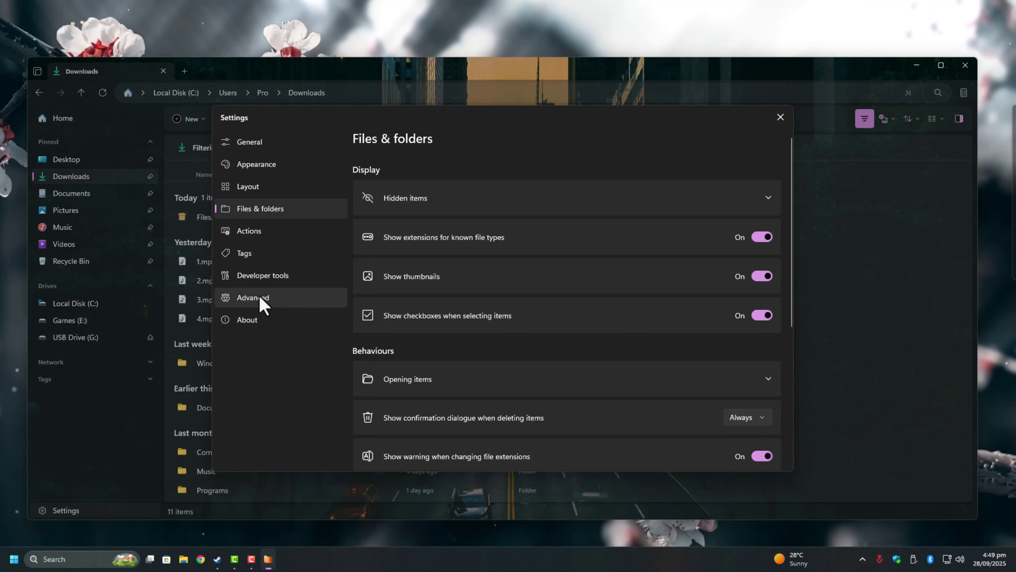
- In the advanced settings, set Files as the default file manager, allow the Registry Editor change, and close the Files window
left_click(262, 304)
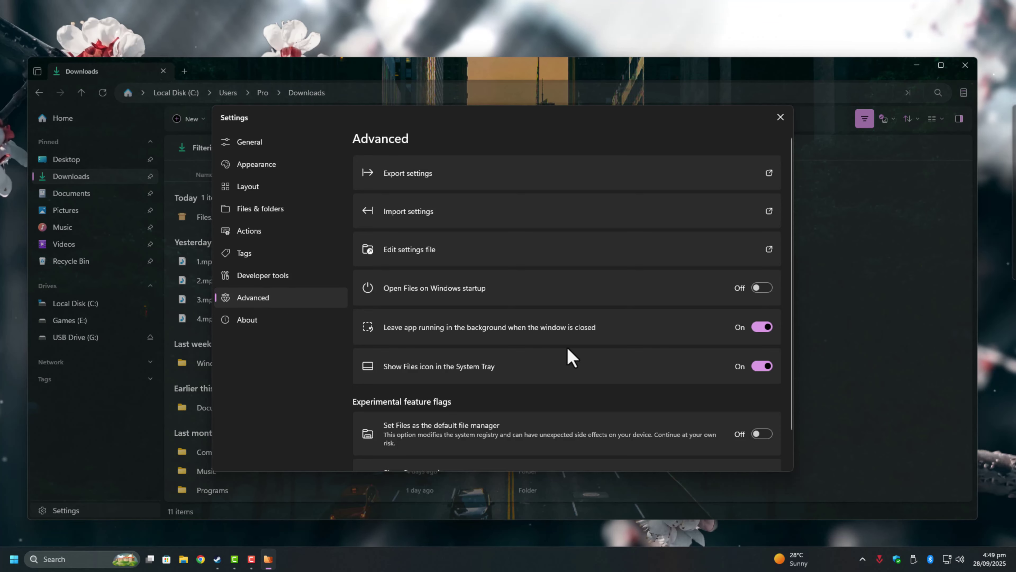
scroll(572, 357, "down", 1)
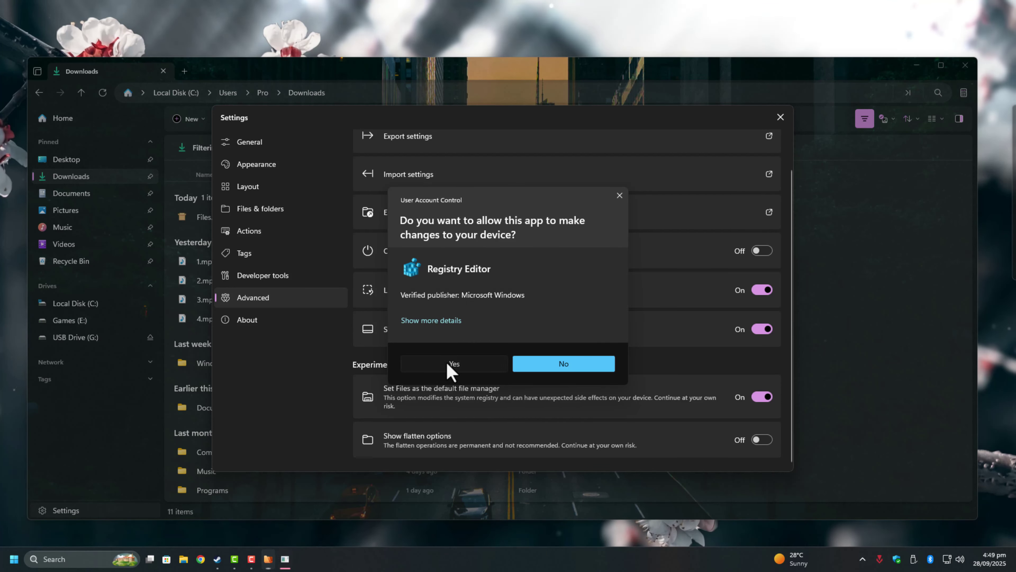
left_click(446, 364)
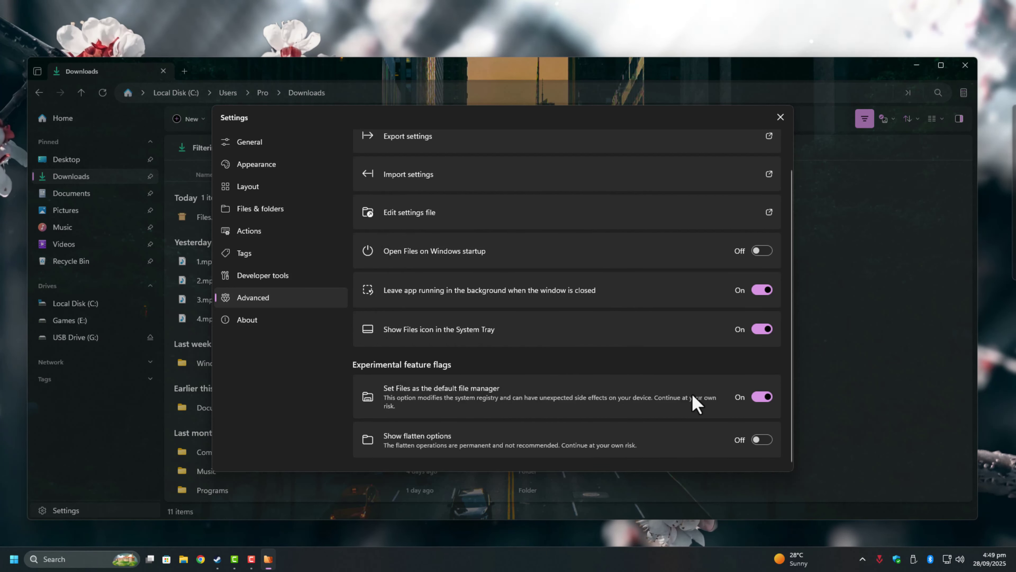
left_click(781, 117)
left_click(966, 65)
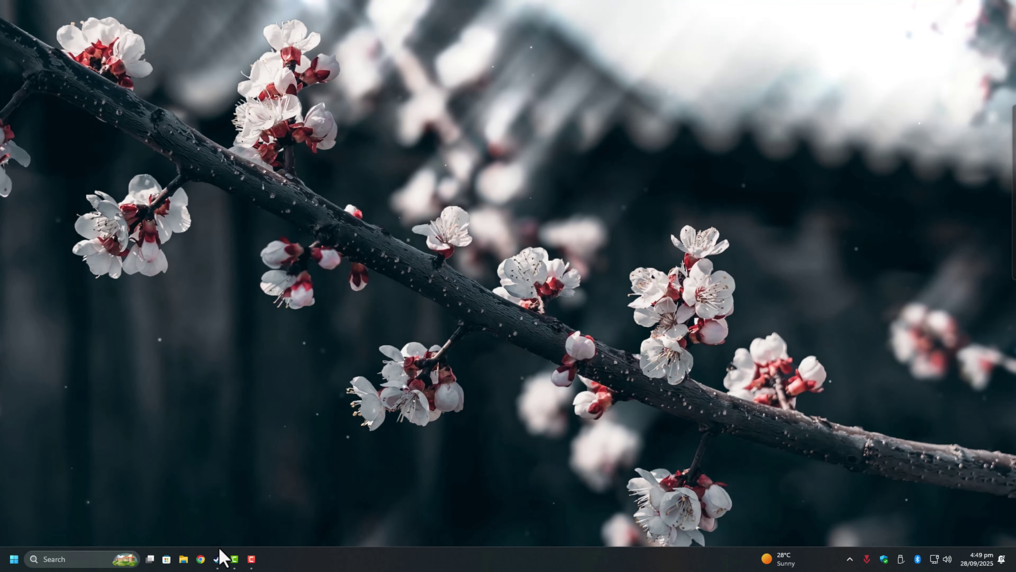
- Test the new default by launching File Explorer from the desktop several times, closing the opened tabs and windows after each launch
left_click(183, 560)
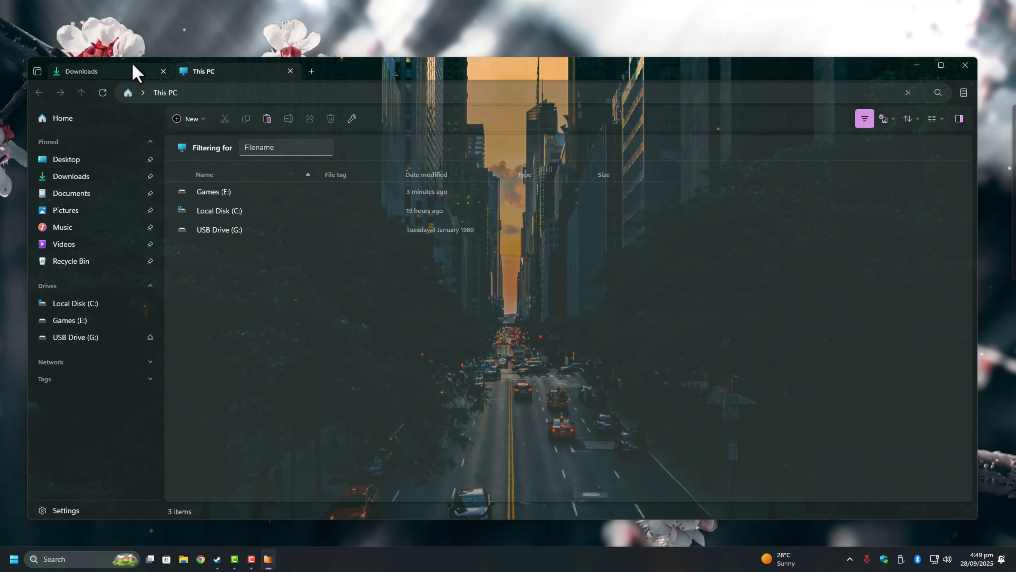
left_click(162, 71)
left_click(164, 72)
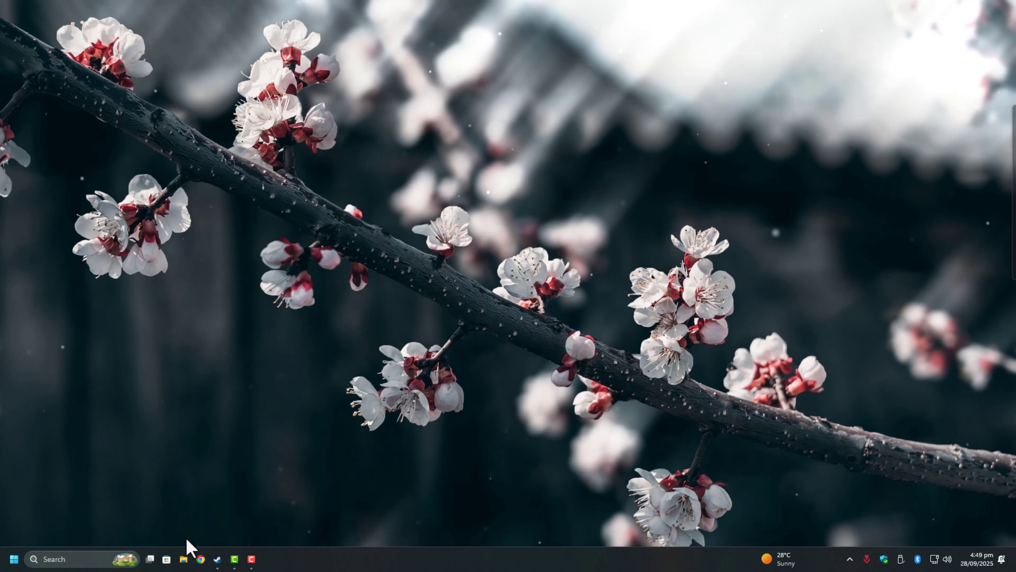
left_click(184, 557)
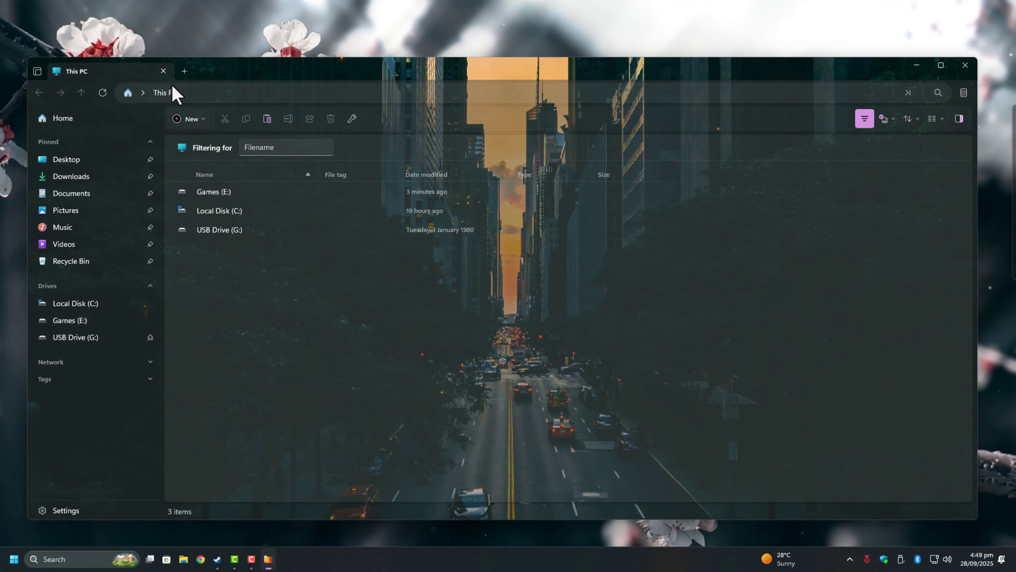
left_click(964, 71)
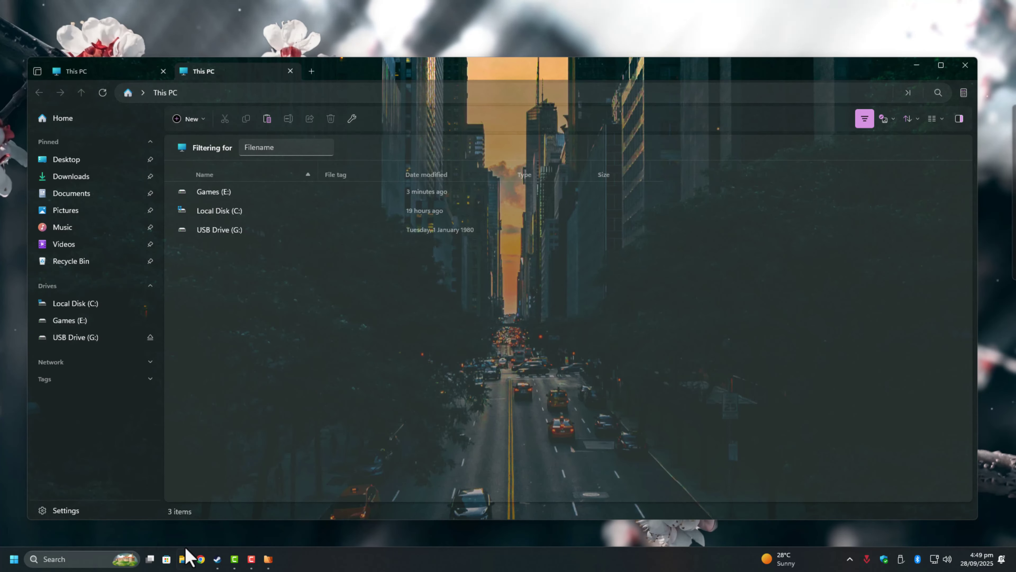
left_click(964, 67)
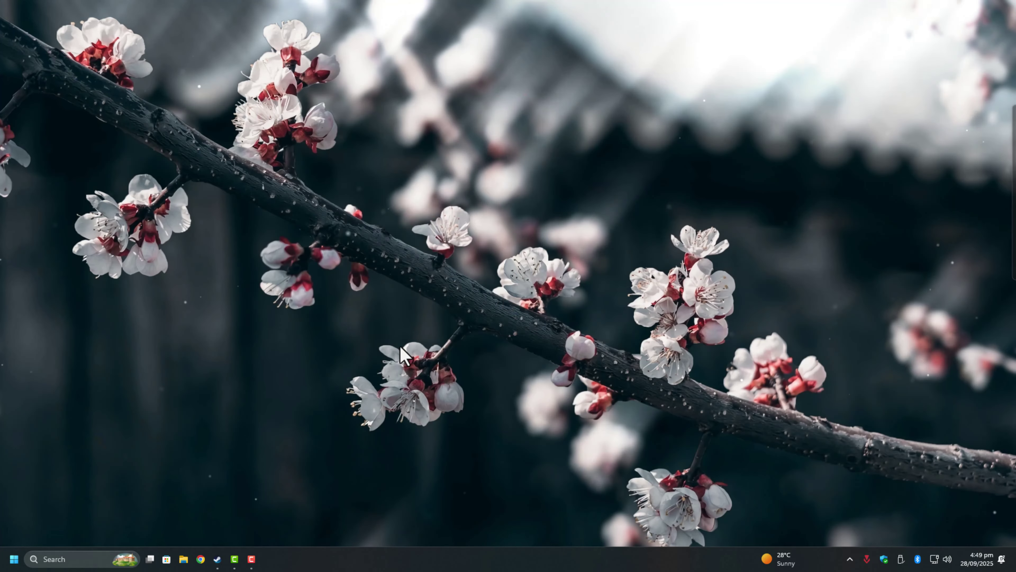
- Test the Windows command for opening the file manager by running it repeatedly, and close all the This PC tabs
key("super+e")
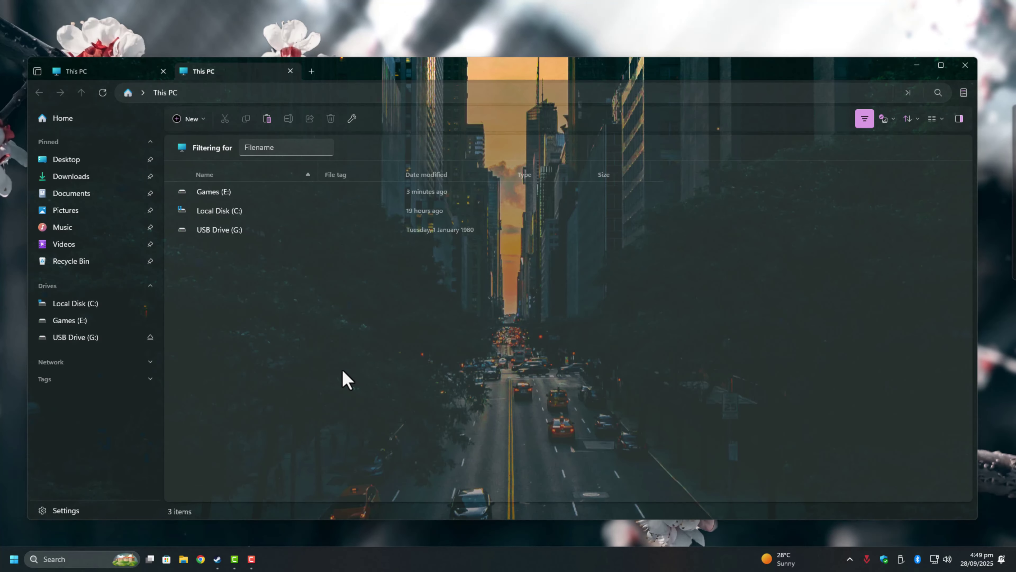
key("super+e")
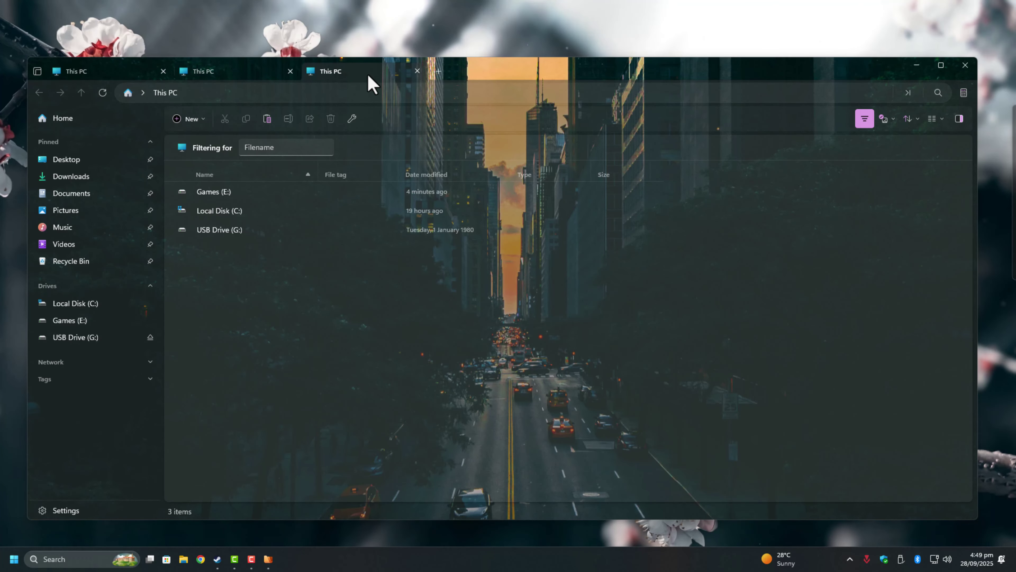
left_click(417, 71)
left_click(290, 71)
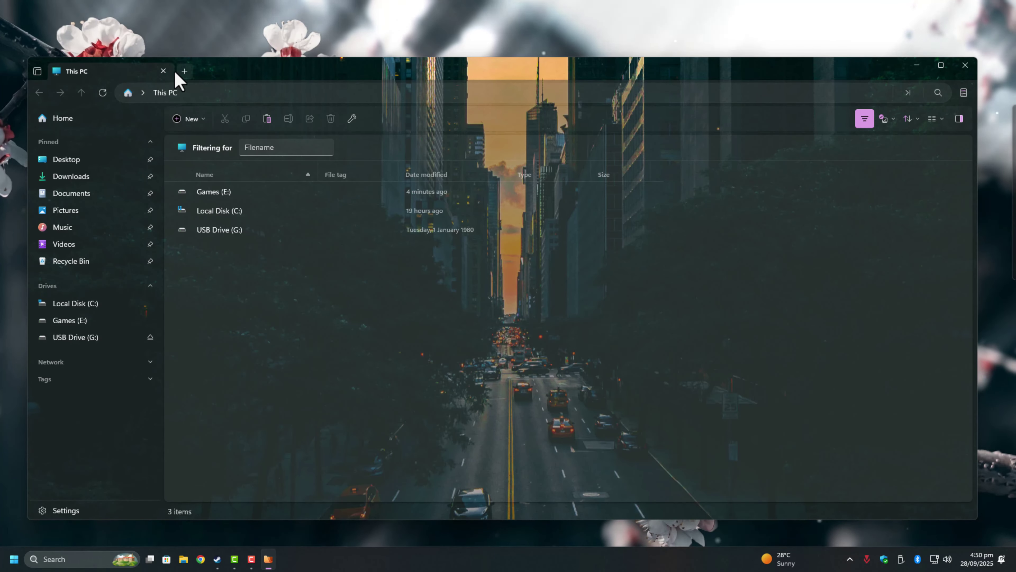
left_click(163, 71)
- Reopen the file manager and examine its developer tools options, file tags and list of action commands in the settings
key("super+e")
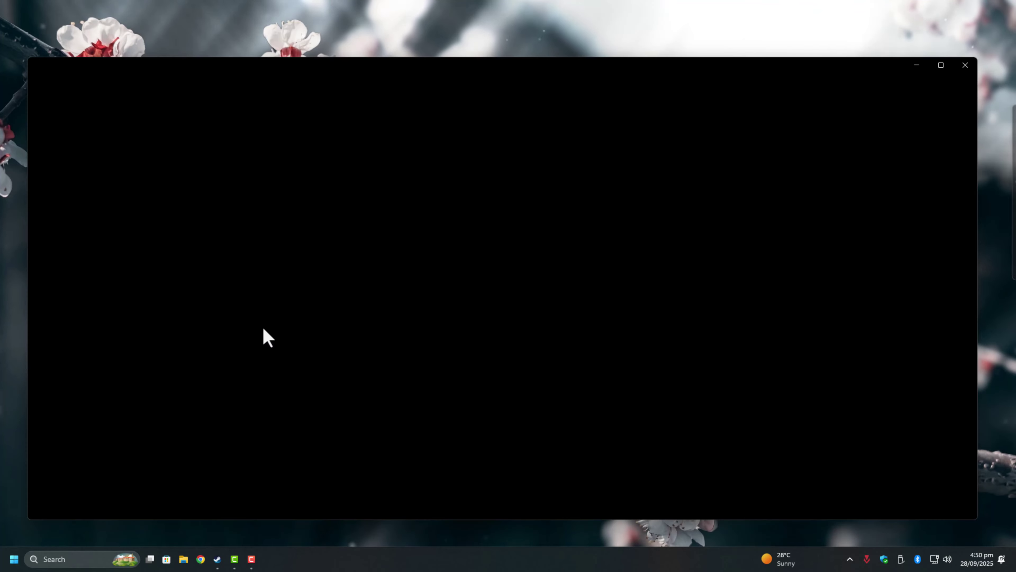
key("ctrl+comma")
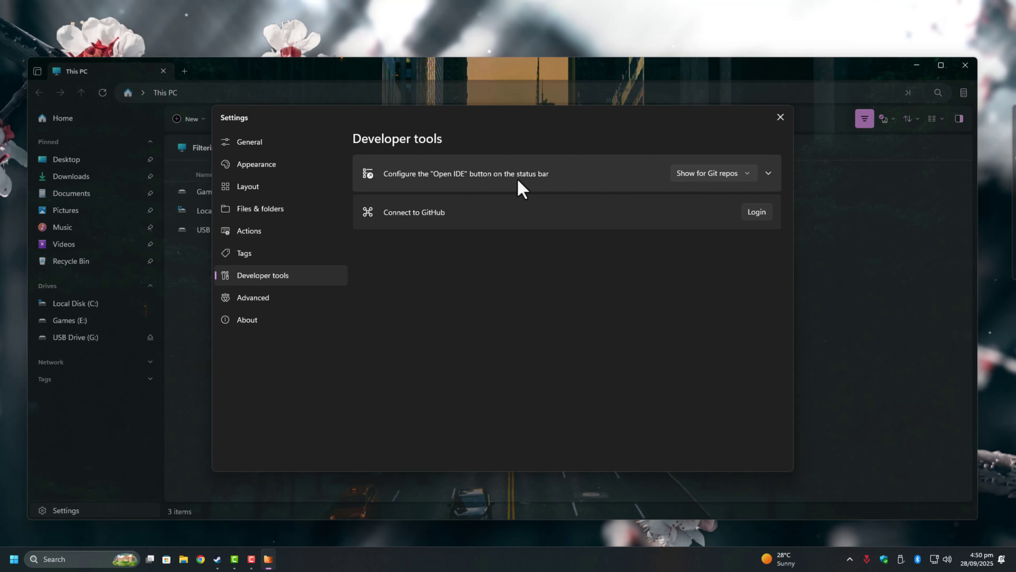
left_click(747, 173)
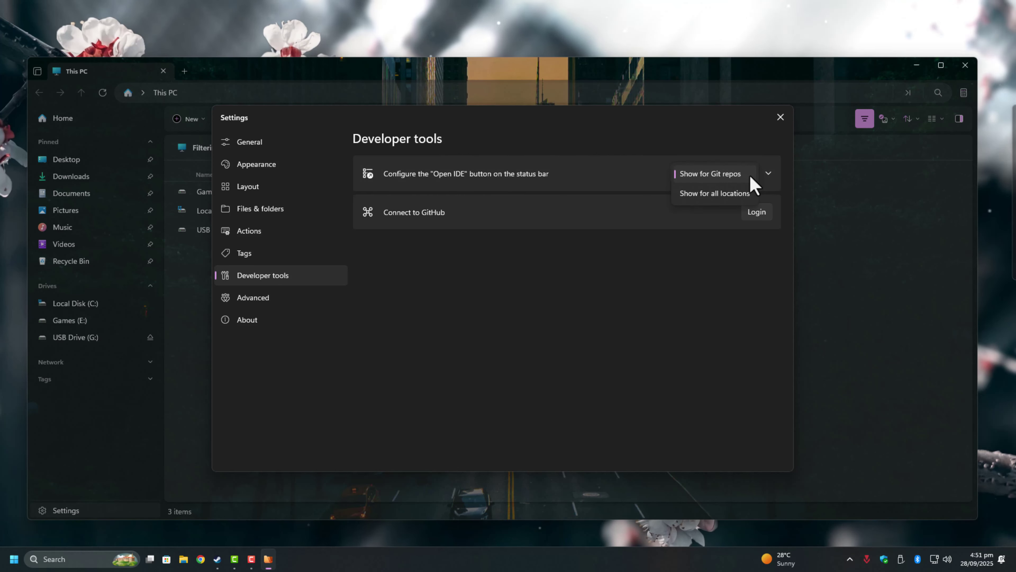
left_click(608, 298)
left_click(264, 253)
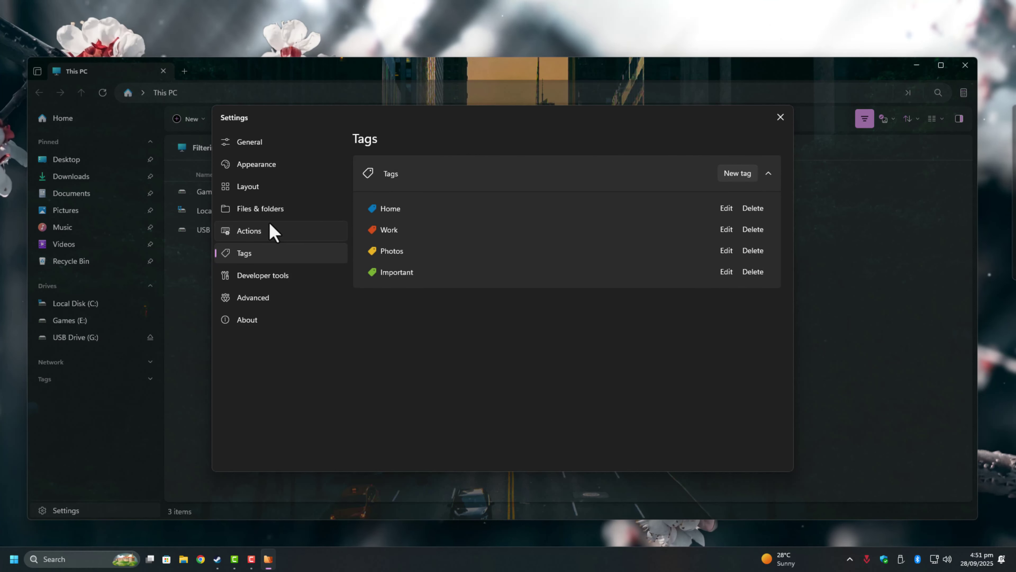
left_click(276, 235)
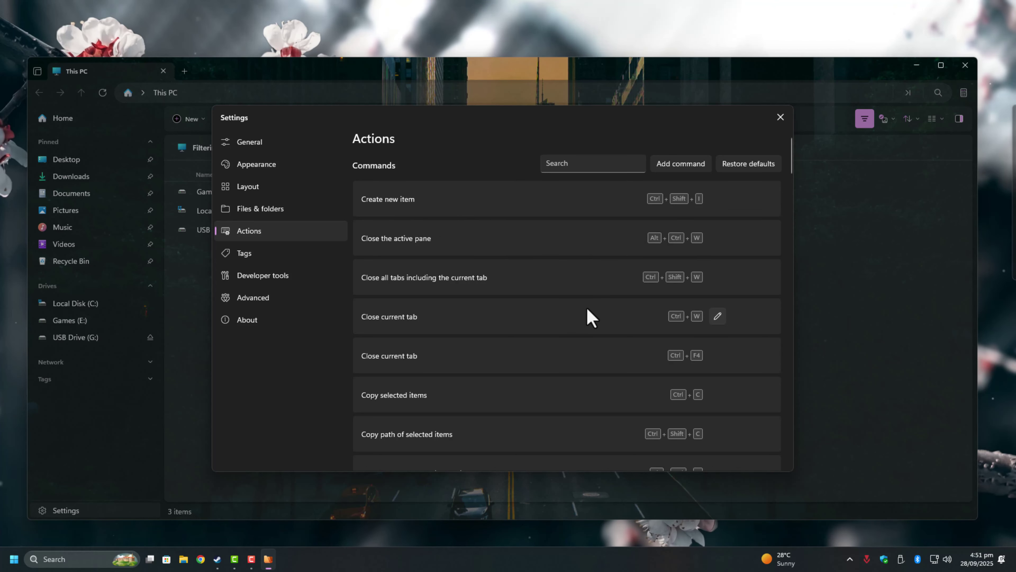
scroll(578, 401, "down", 5)
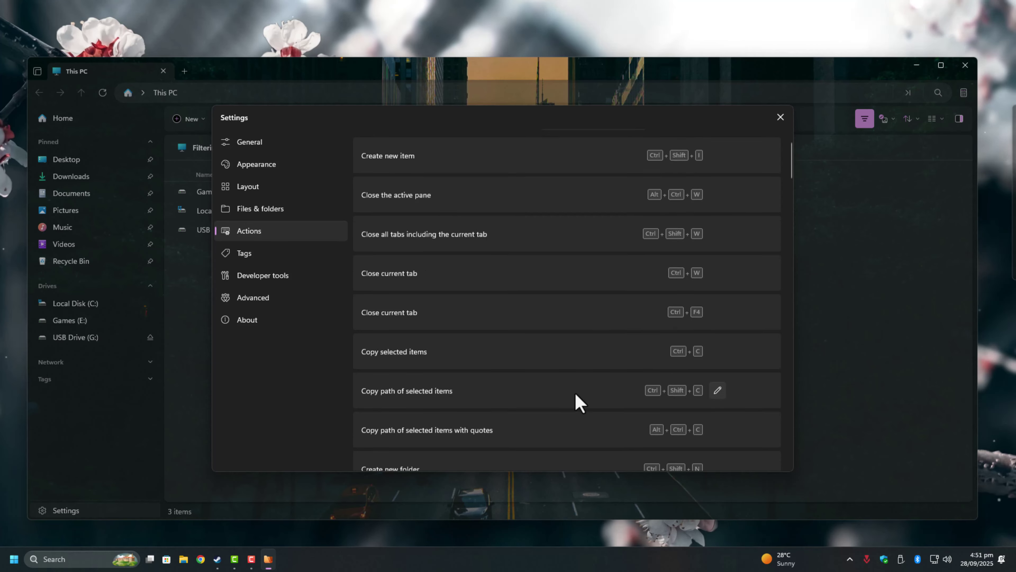
scroll(550, 385, "down", 6)
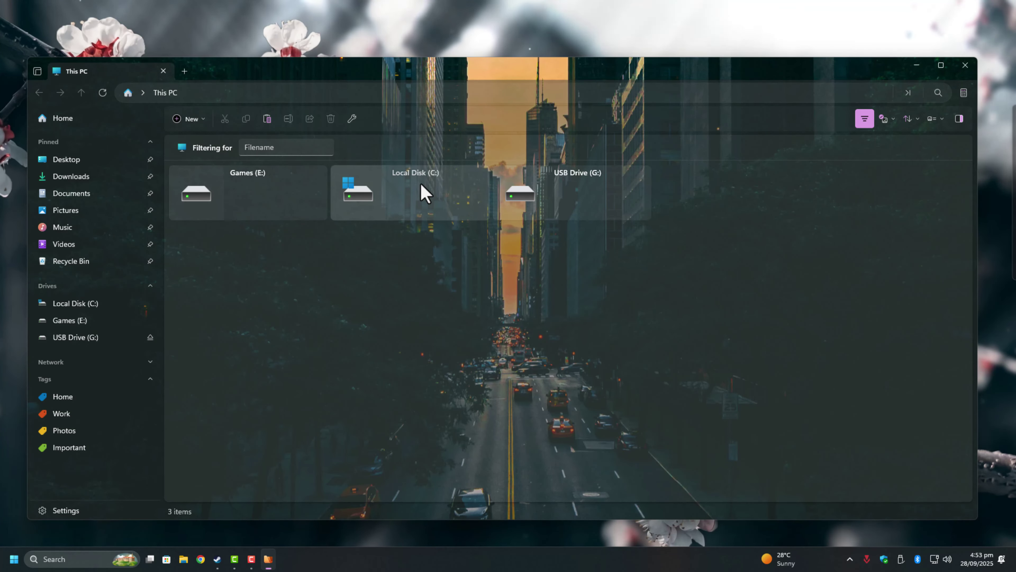
- Assign the Home tag to Local Disk (C:) in This PC
right_click(422, 185)
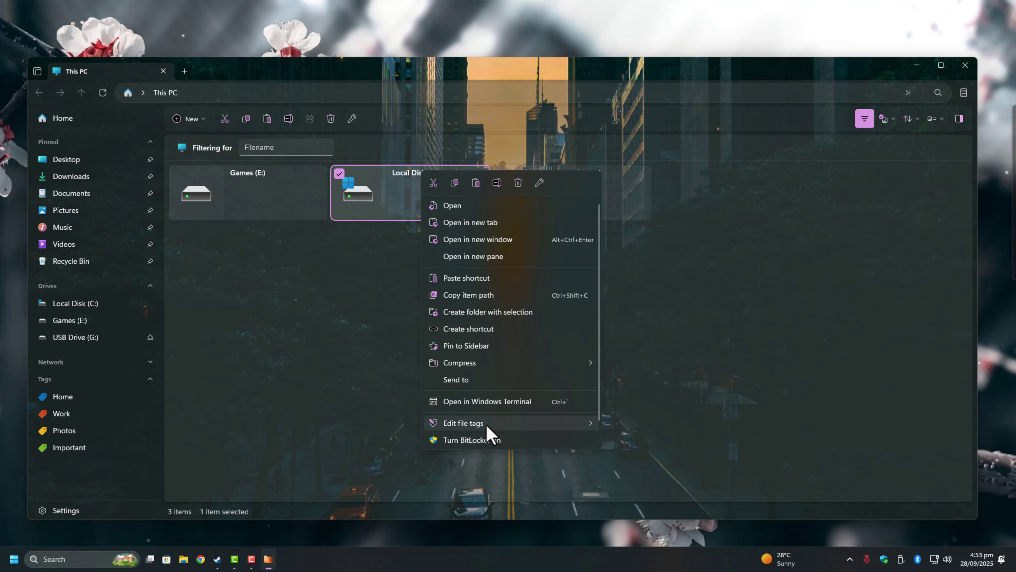
left_click(656, 424)
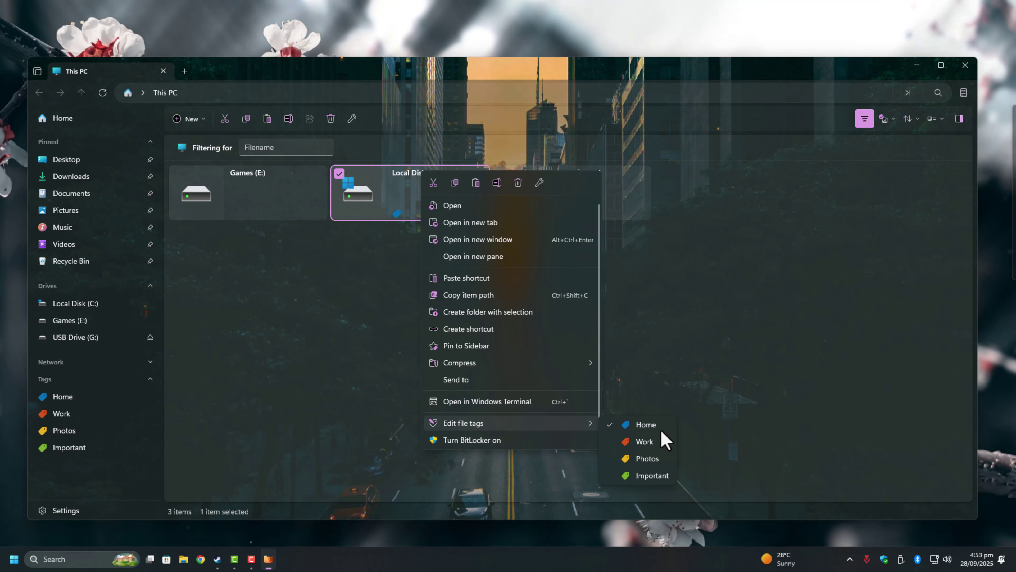
left_click(408, 216)
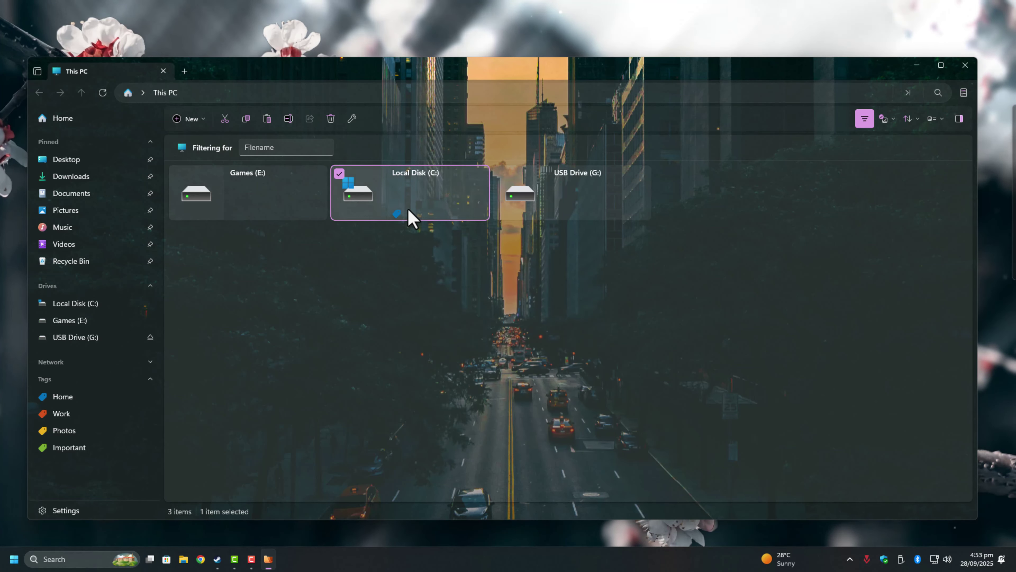
- View the items tagged Home, Photos and Important, and close the Files window
left_click(74, 395)
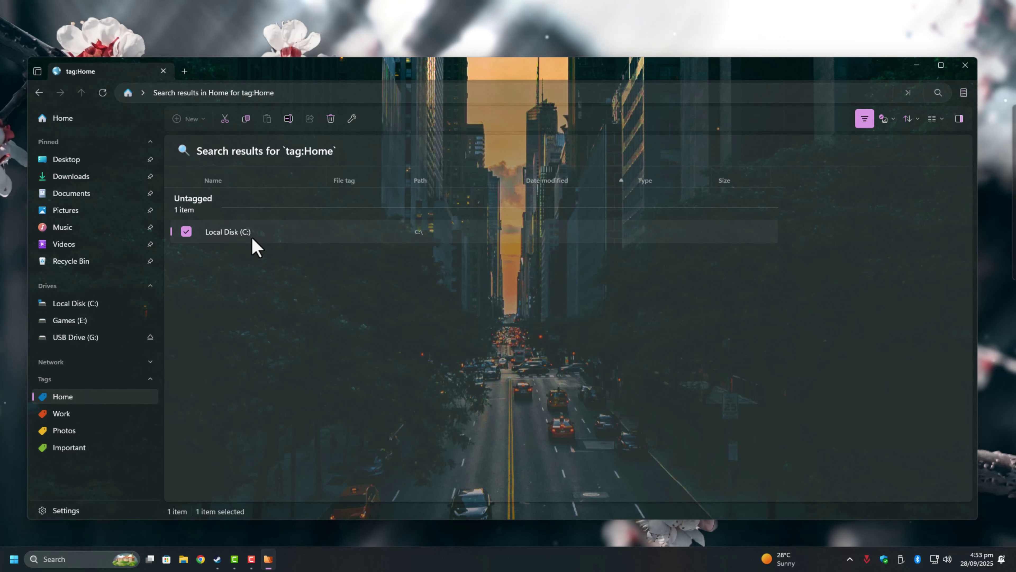
left_click(75, 432)
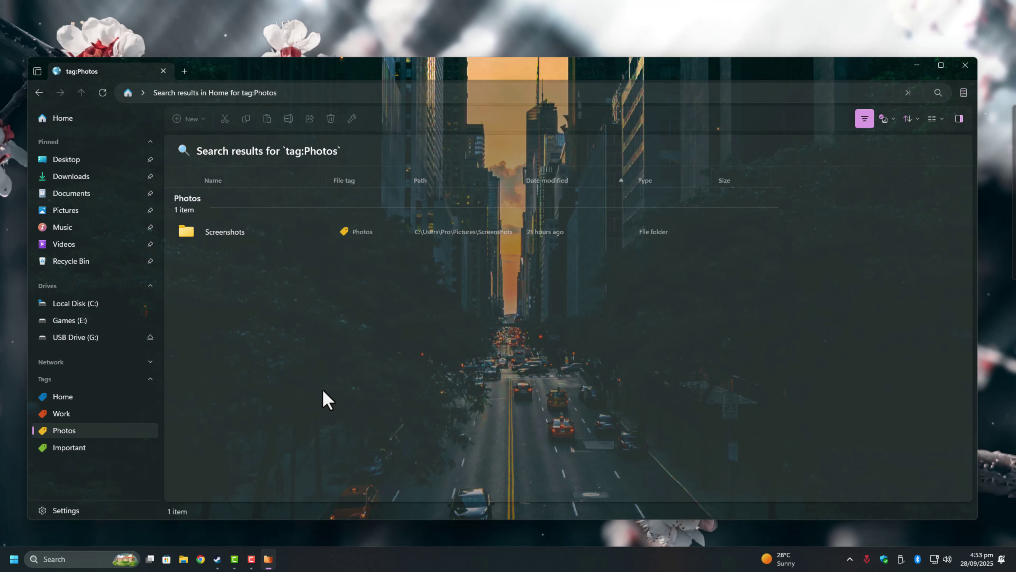
left_click(85, 448)
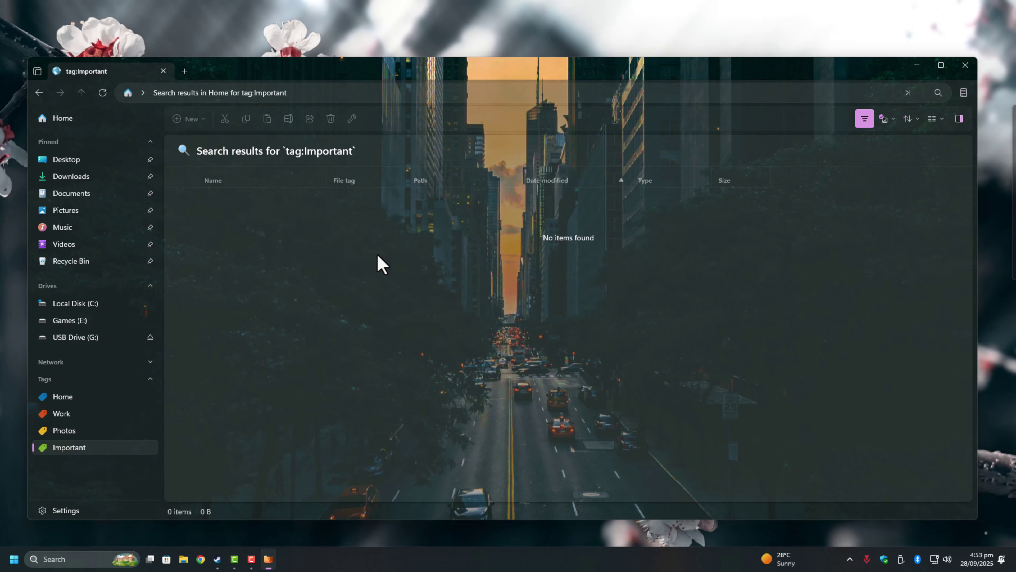
left_click(965, 66)
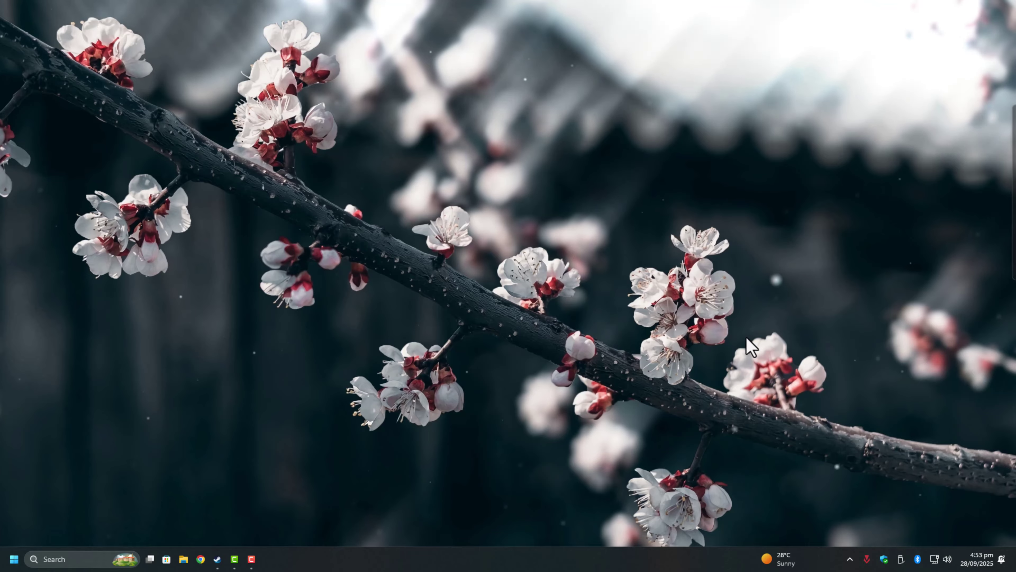
mouse_move(251, 557)
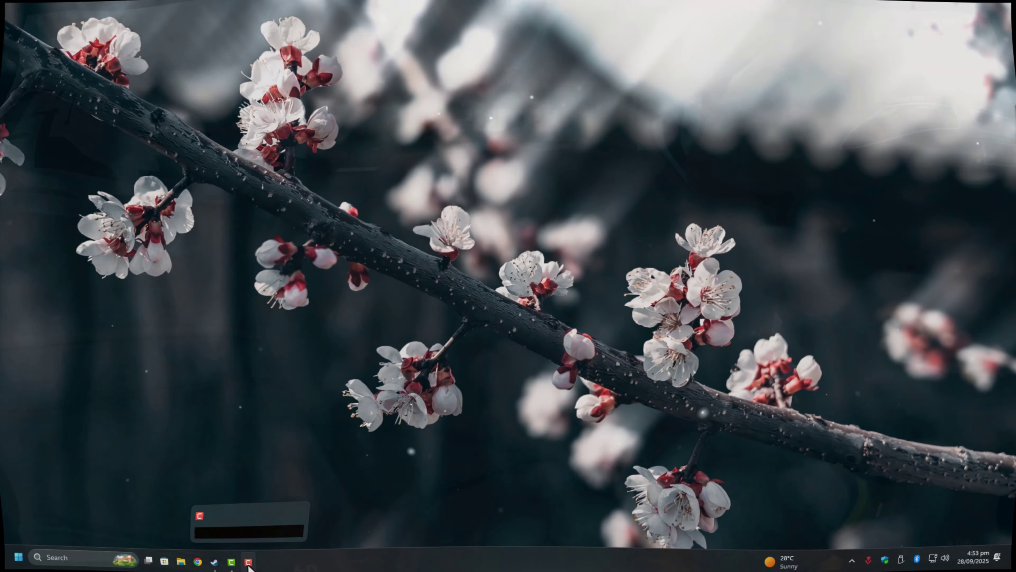